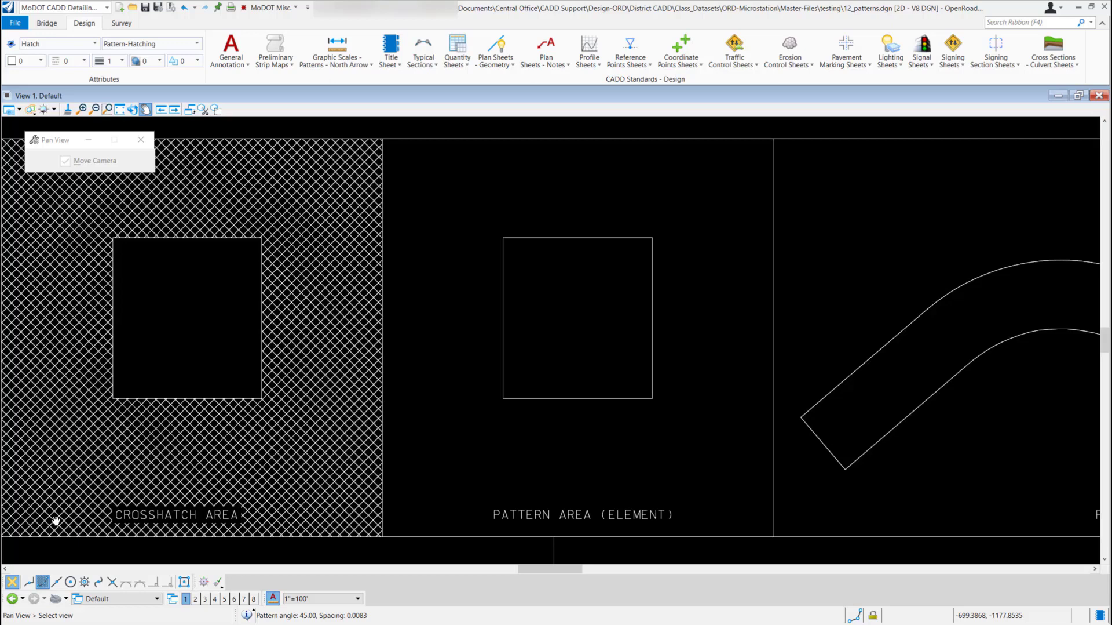
- Select the MoDOT CADD Detailing Standards workflow and start the Concrete area pattern with the Element method
click(64, 8)
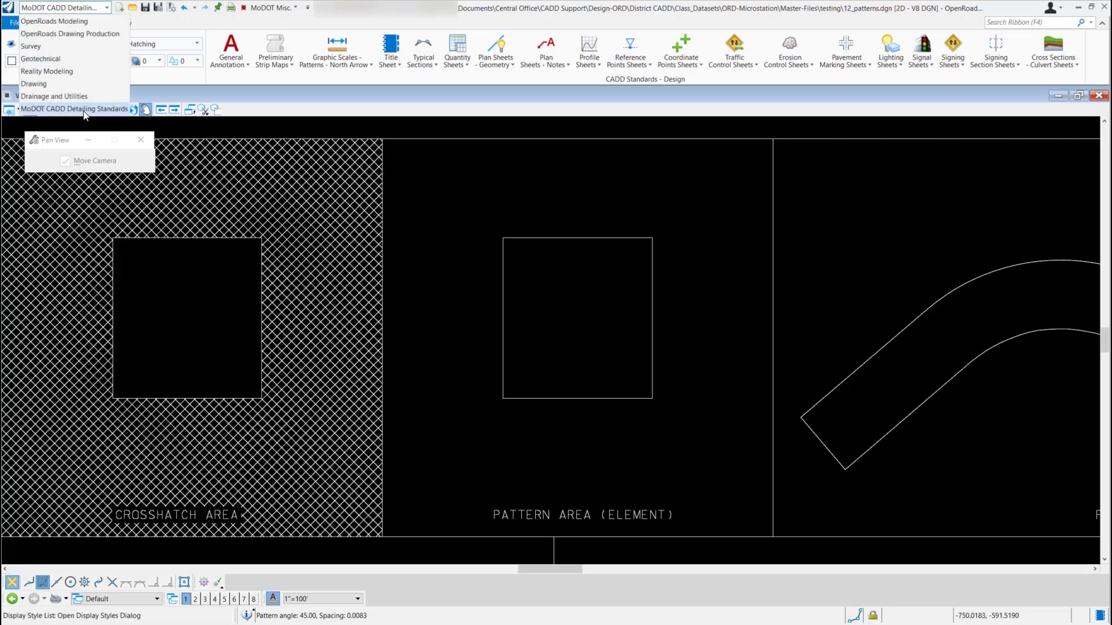
click(84, 110)
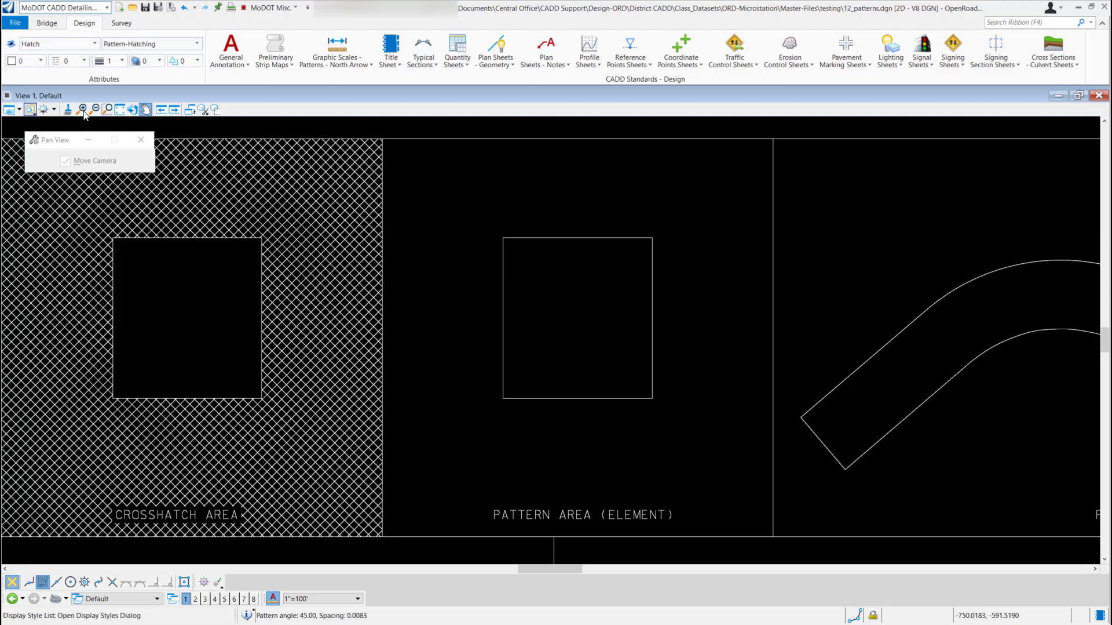
click(335, 65)
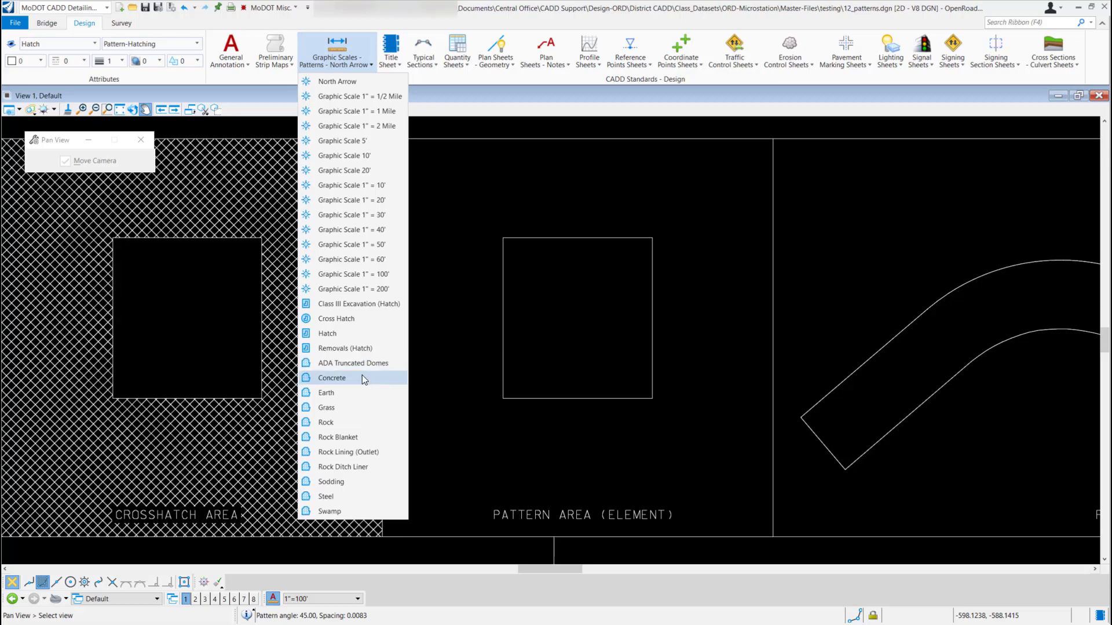
click(363, 378)
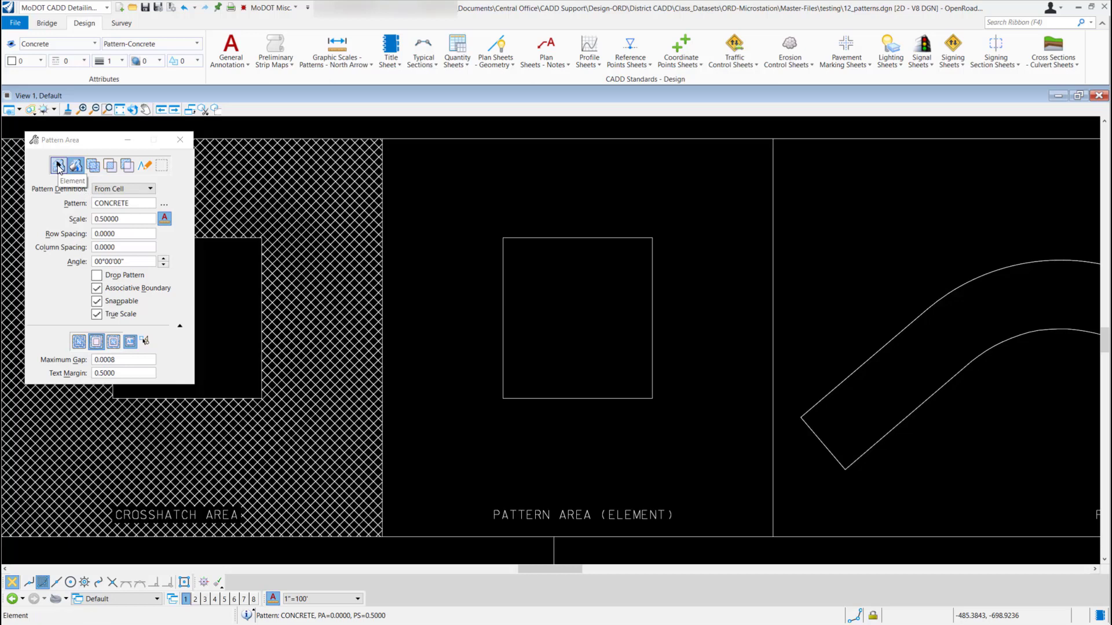
click(58, 166)
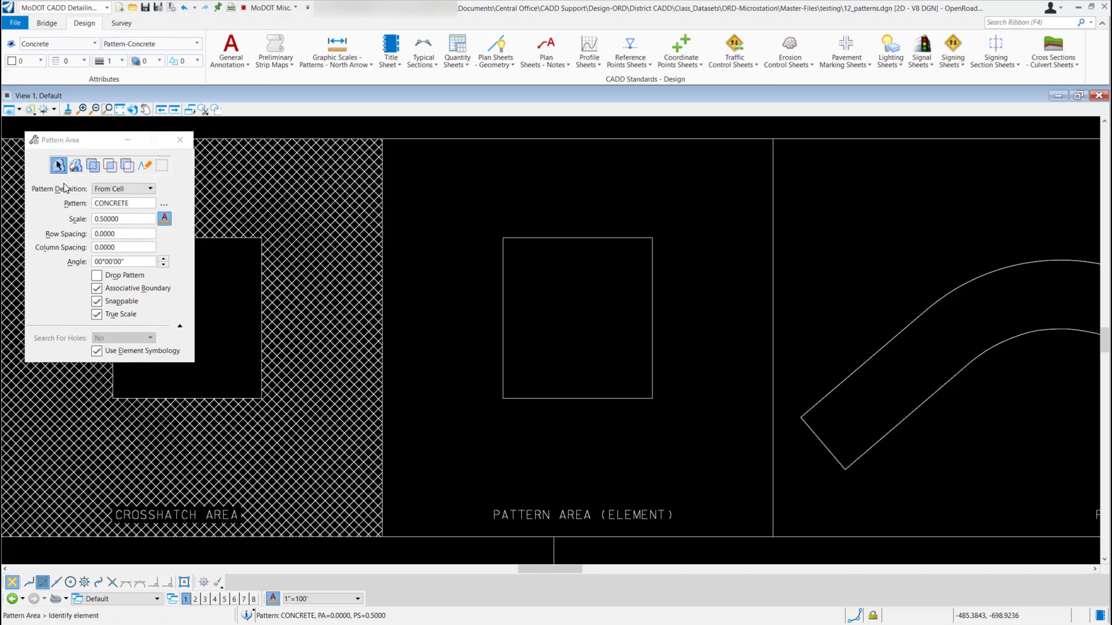
- Turn off Use Element Symbology and True Scale for the concrete pattern
click(63, 189)
click(96, 289)
click(97, 350)
click(96, 314)
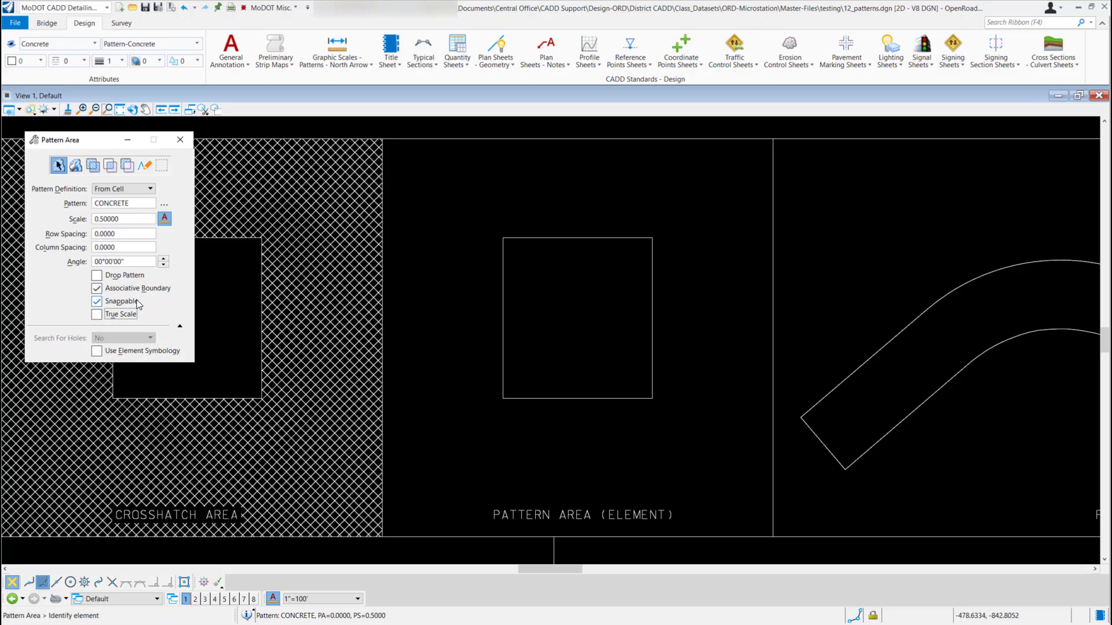
- Apply the concrete pattern to the square above the PATTERN AREA (ELEMENT) label and accept the pattern placement
click(503, 323)
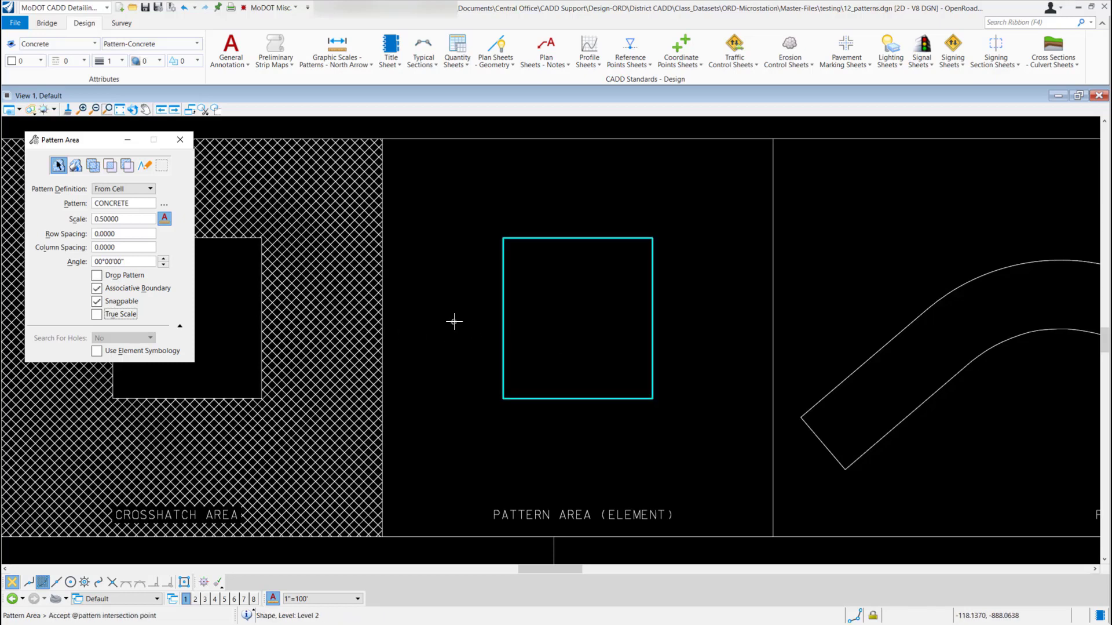
click(454, 321)
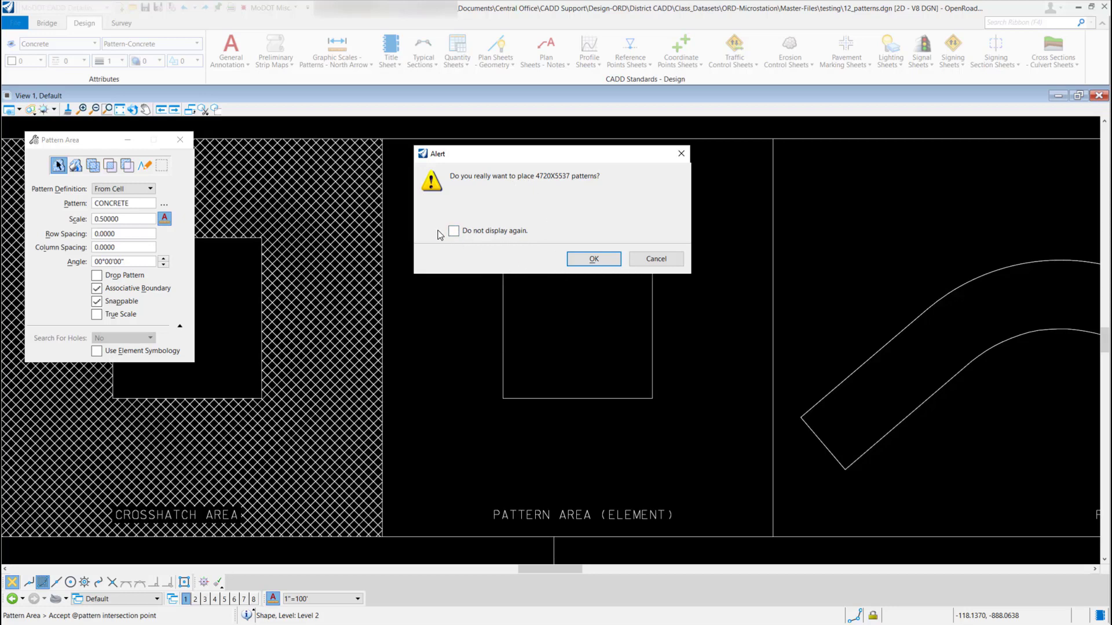
click(594, 259)
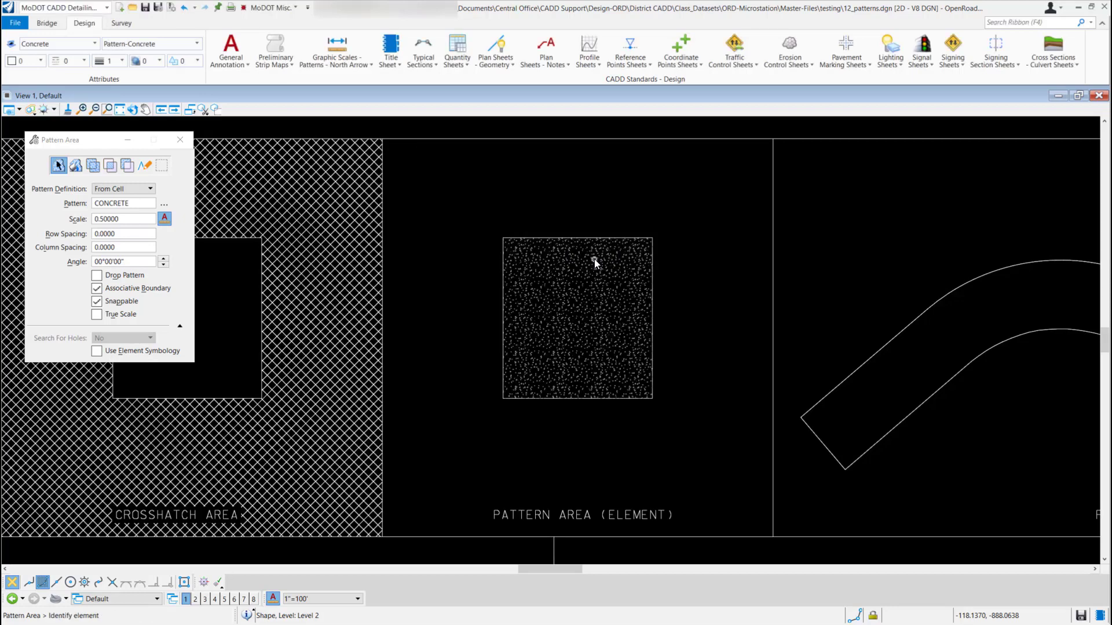
- Fill the curved band above the PATTERN AREA (FLOOD) label with the Rock Blanket pattern using the Flood method
mouse_move(619, 351)
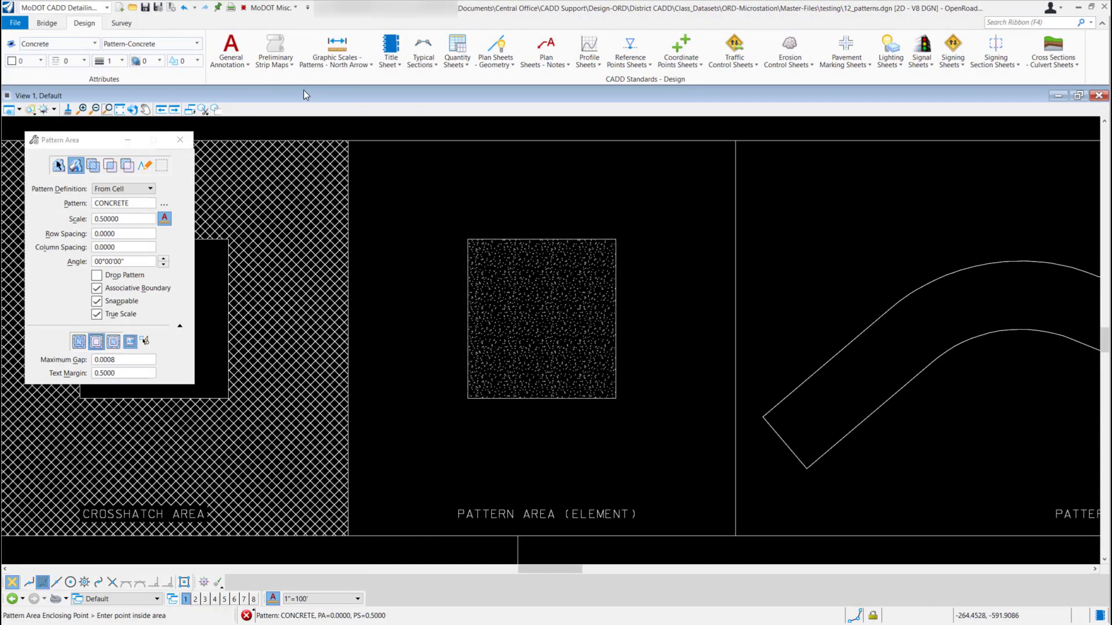
click(145, 109)
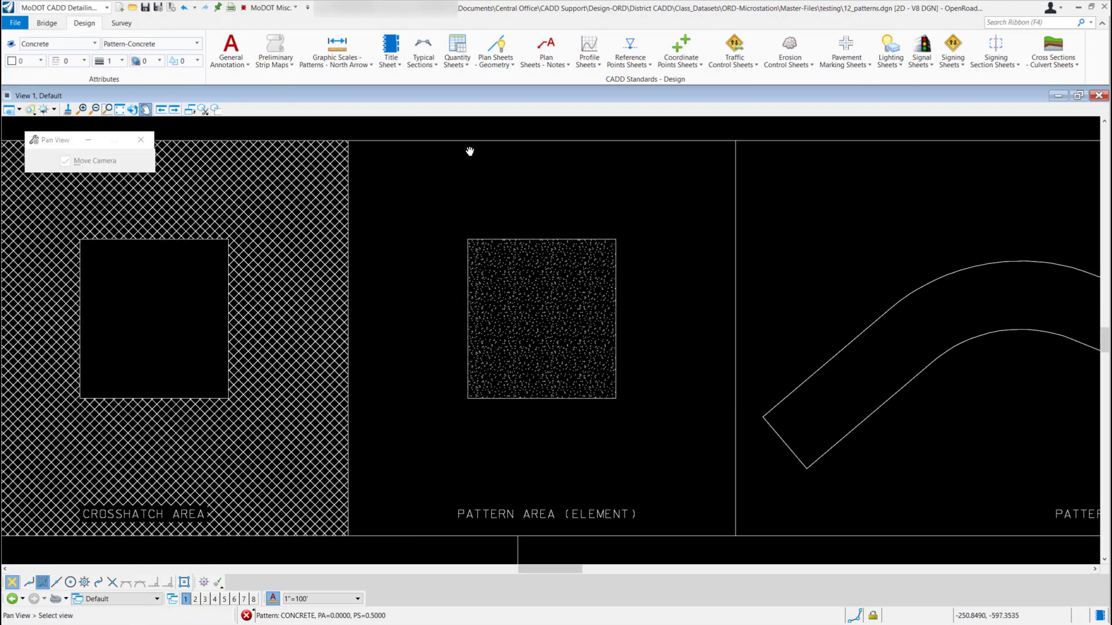
mouse_move(973, 229)
mouse_down()
mouse_move(690, 236)
mouse_move(472, 219)
mouse_move(442, 228)
mouse_up()
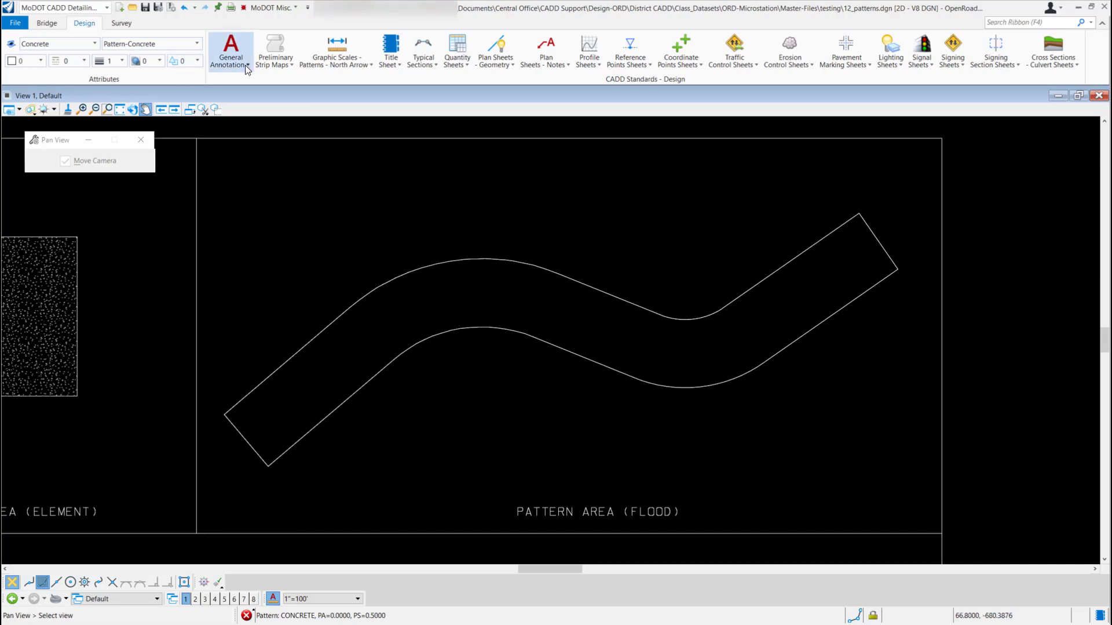
click(344, 65)
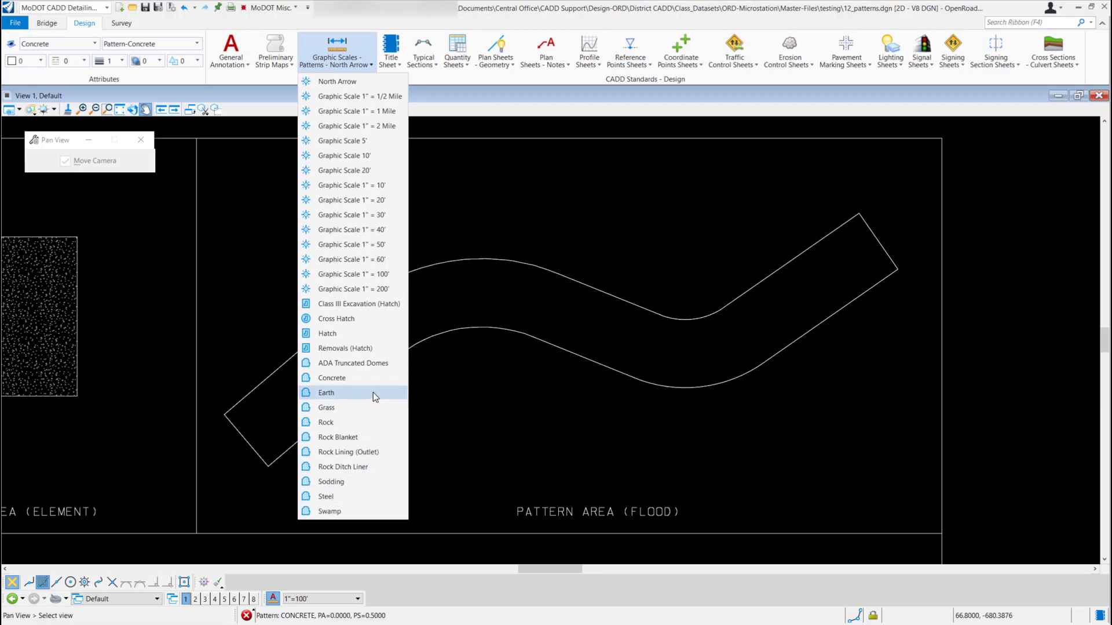
click(346, 437)
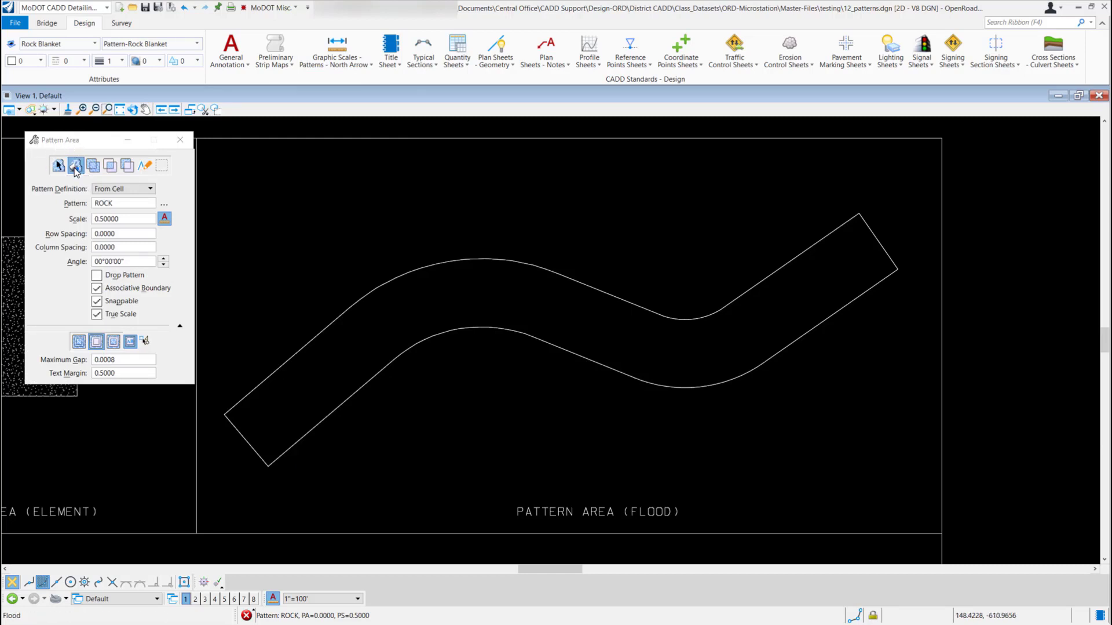
click(75, 168)
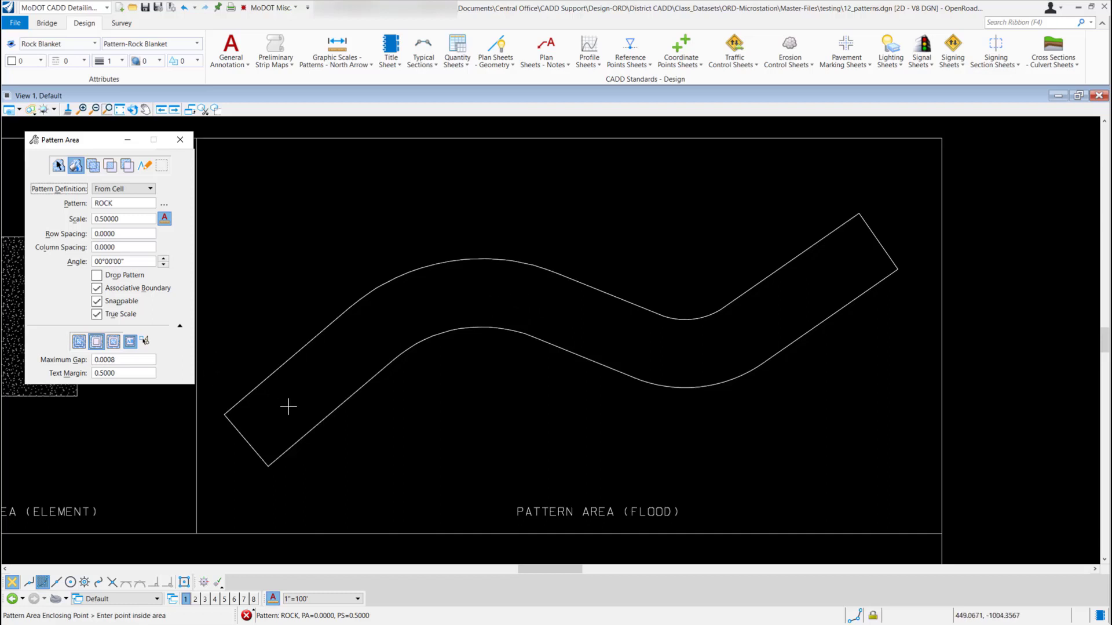
click(542, 305)
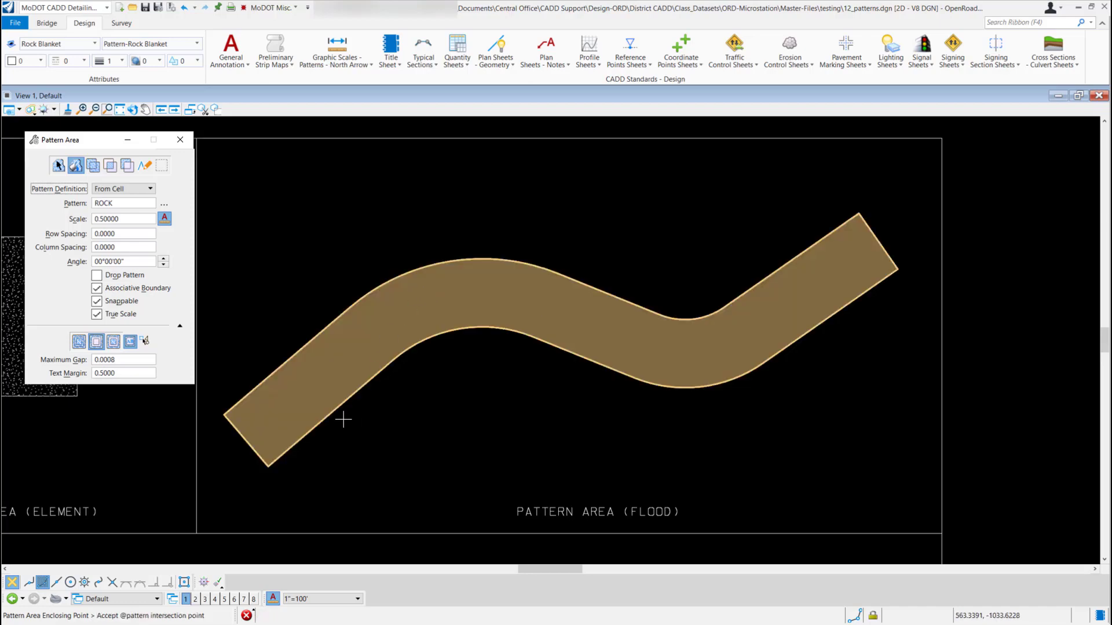
click(528, 300)
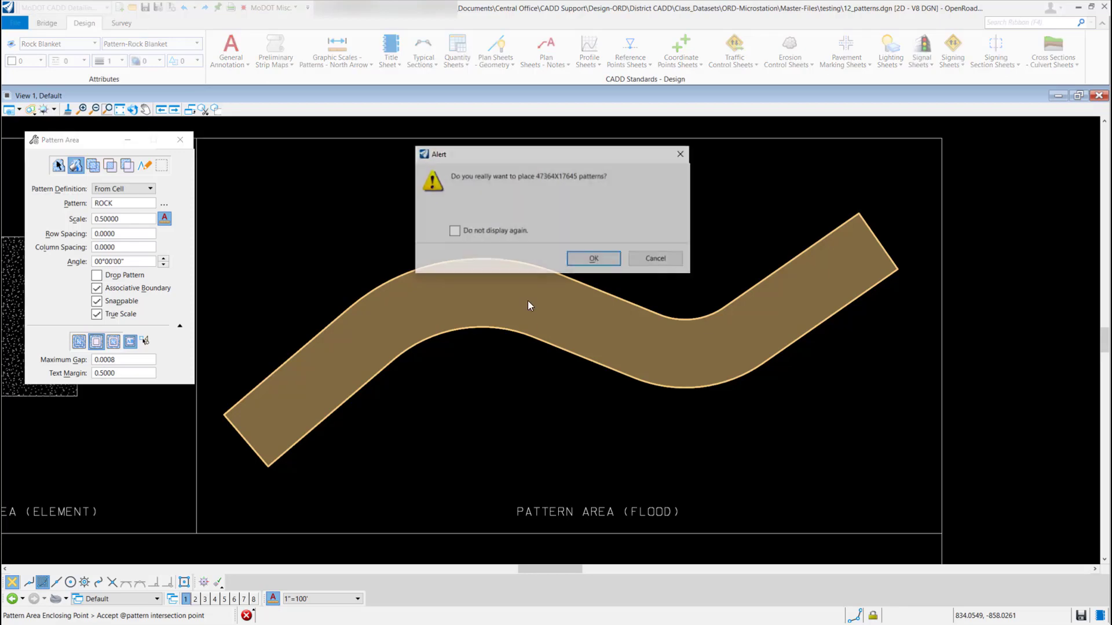
click(593, 258)
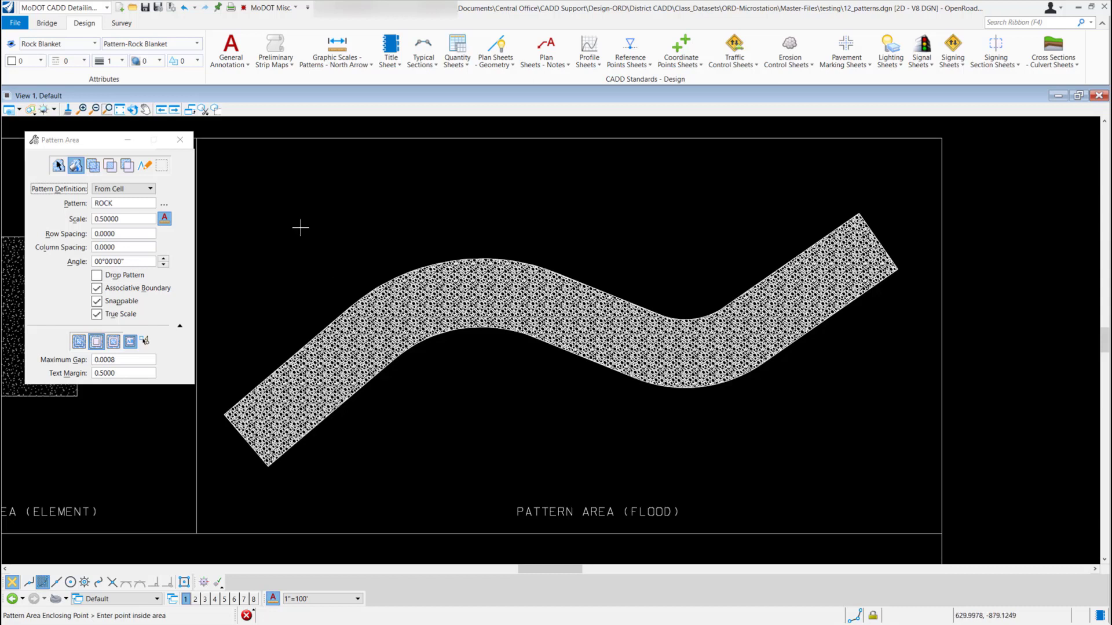
- Start the Concrete pattern for the bridge cross section with the Flood method and turn on Dynamic Area Locate
click(120, 109)
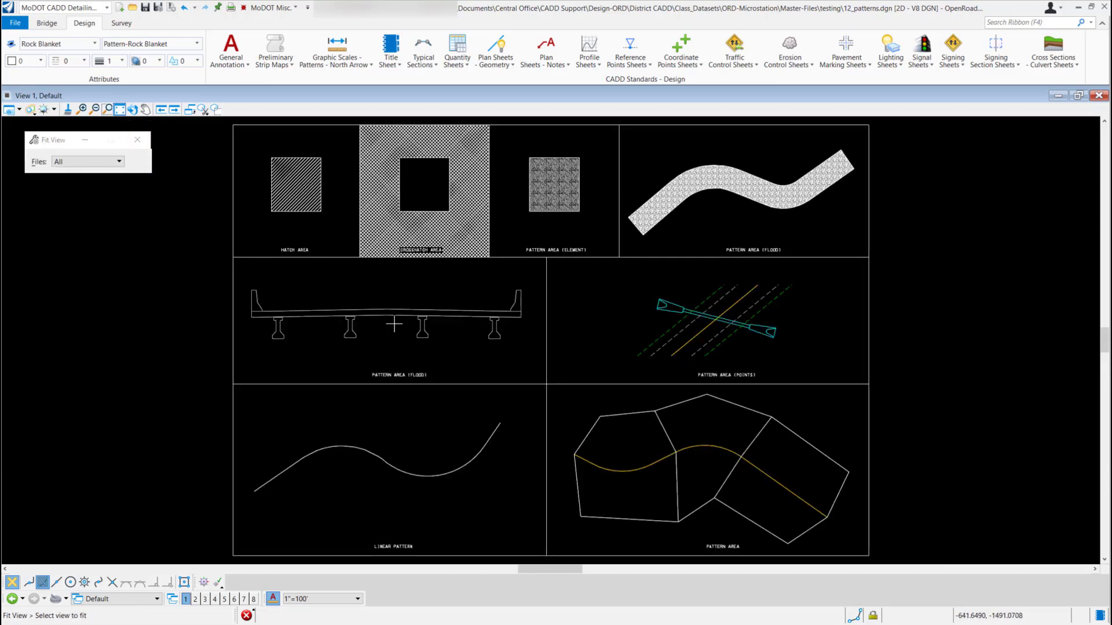
click(107, 109)
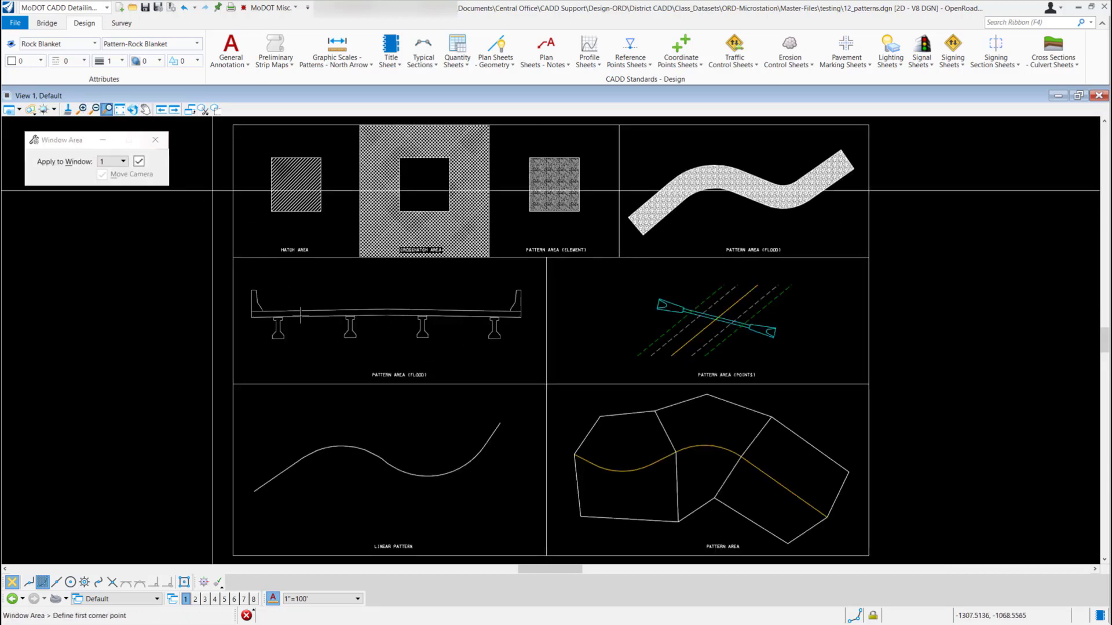
click(223, 244)
click(559, 377)
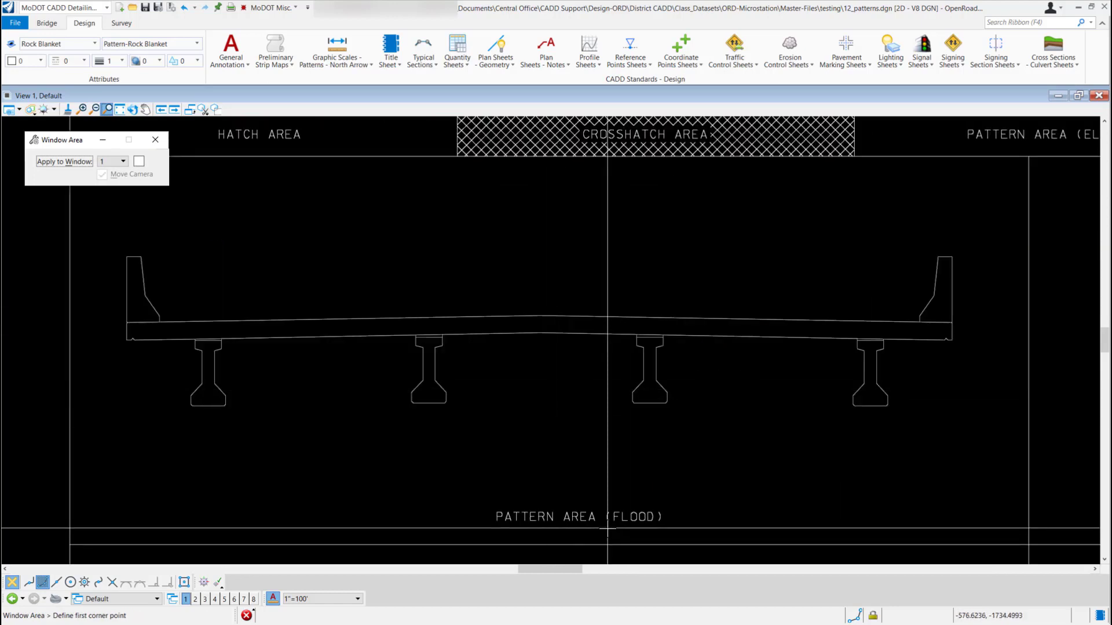
click(337, 65)
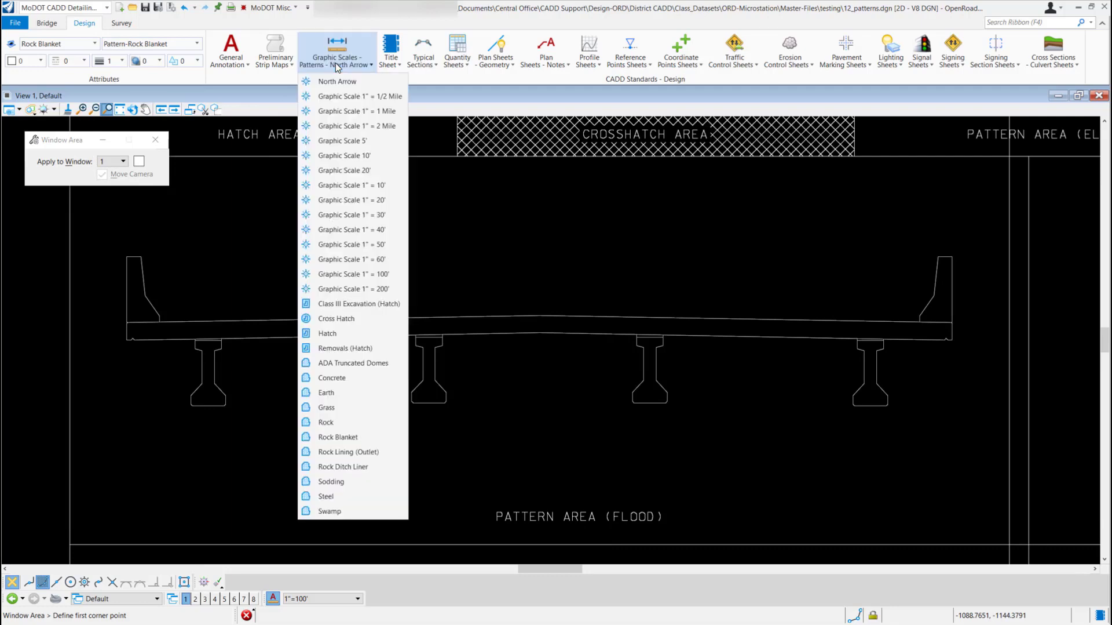
click(356, 380)
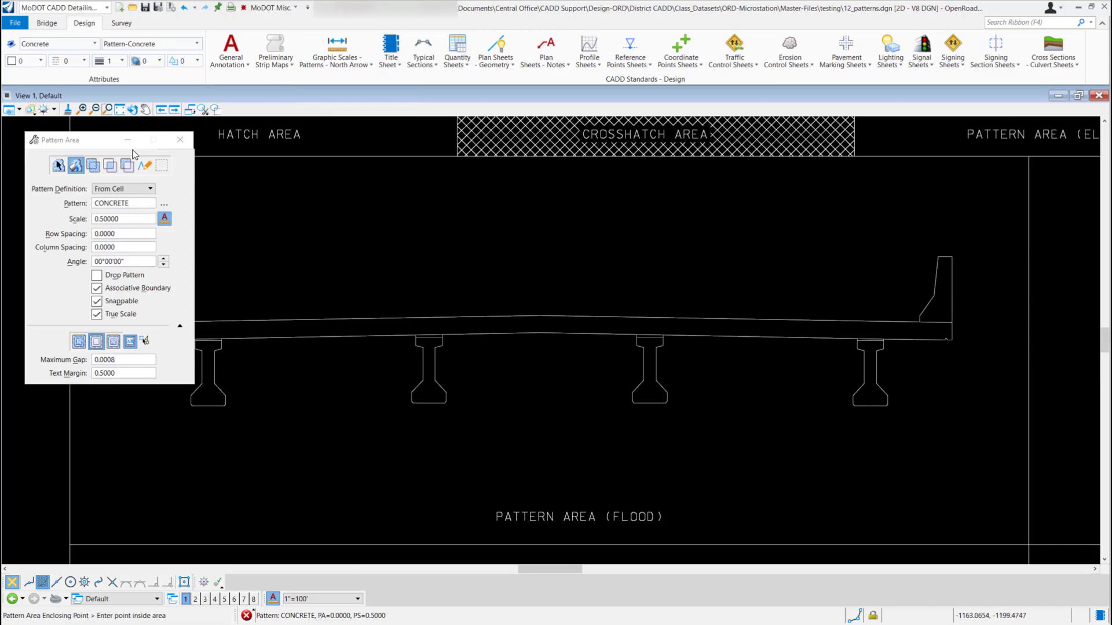
click(144, 109)
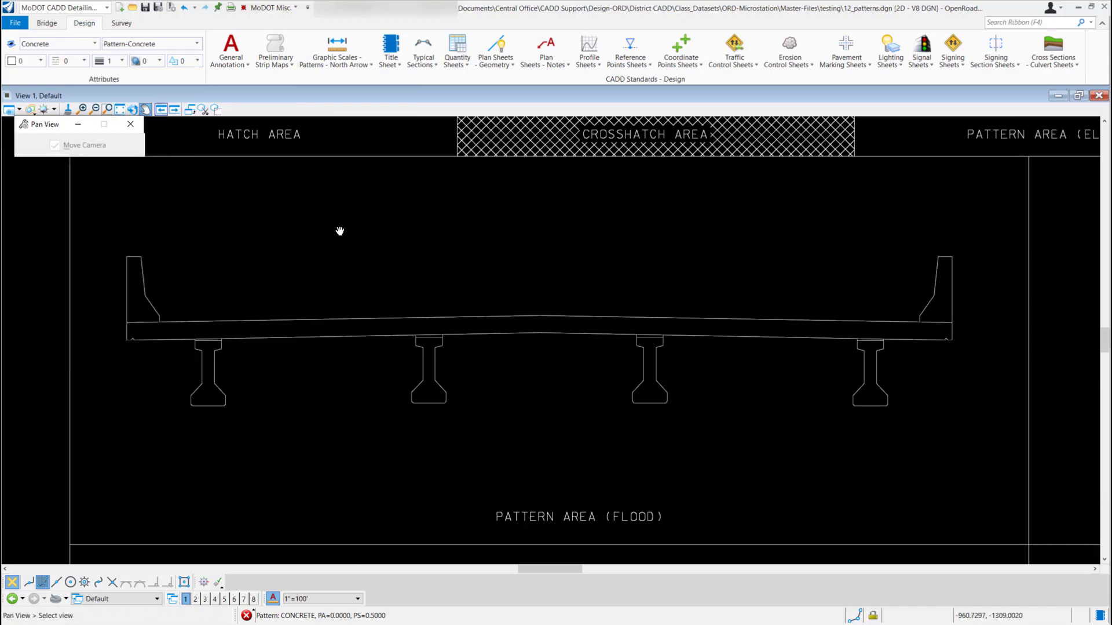
drag(340, 232, 456, 244)
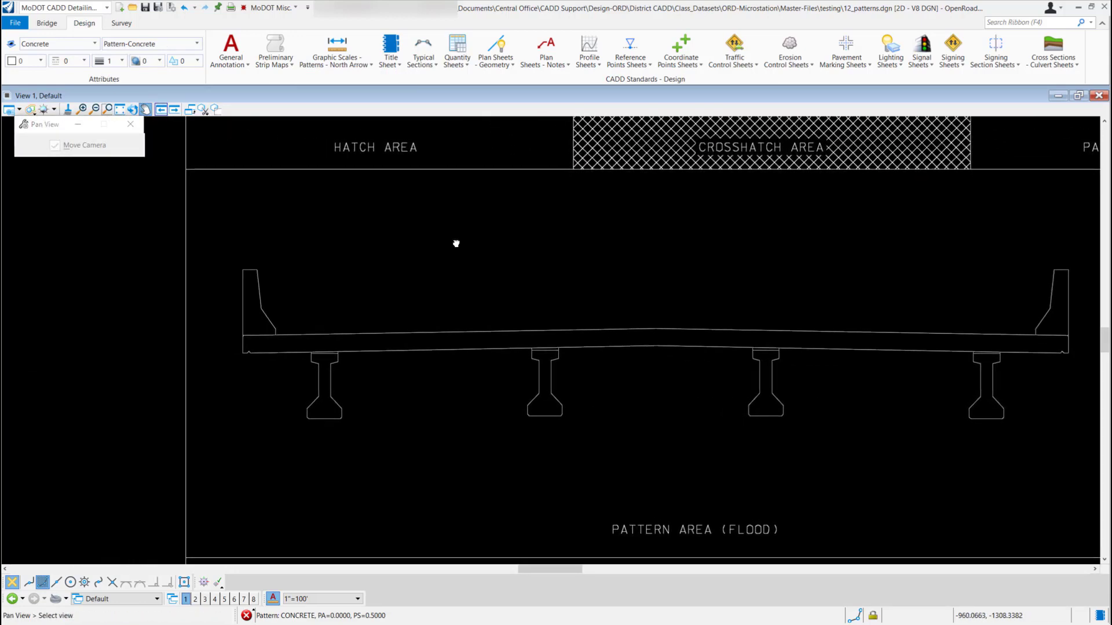
click(337, 47)
click(342, 346)
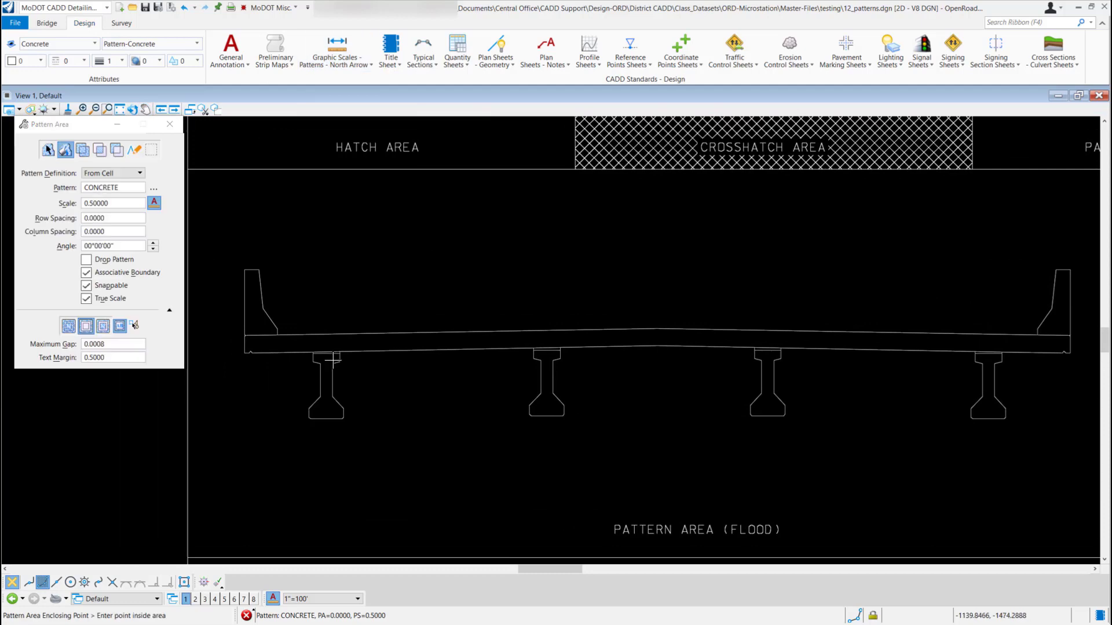
click(133, 326)
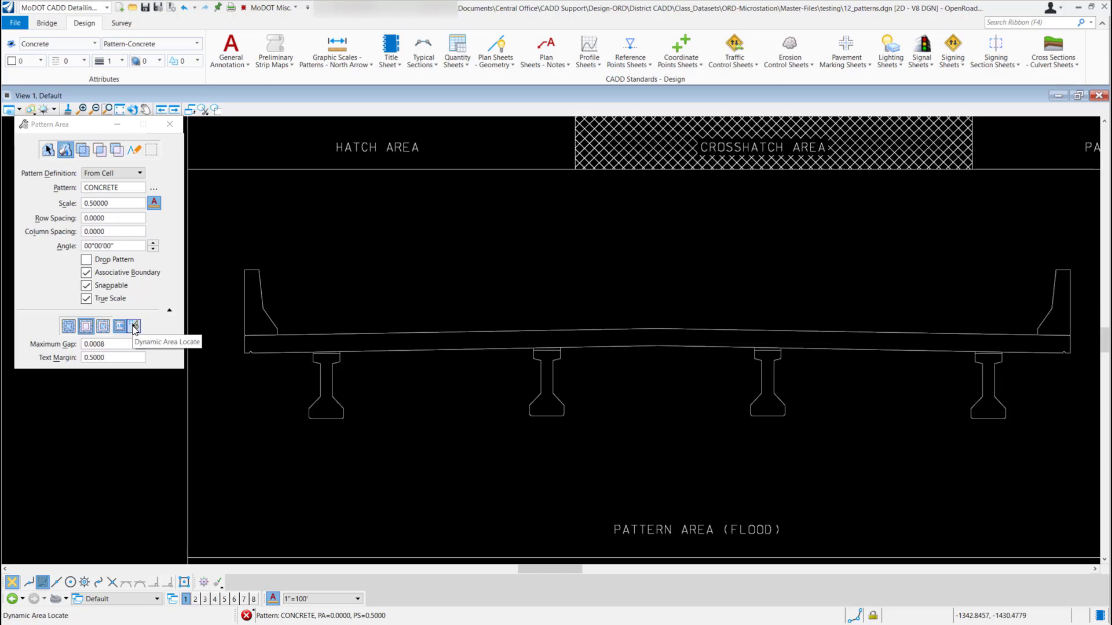
click(134, 326)
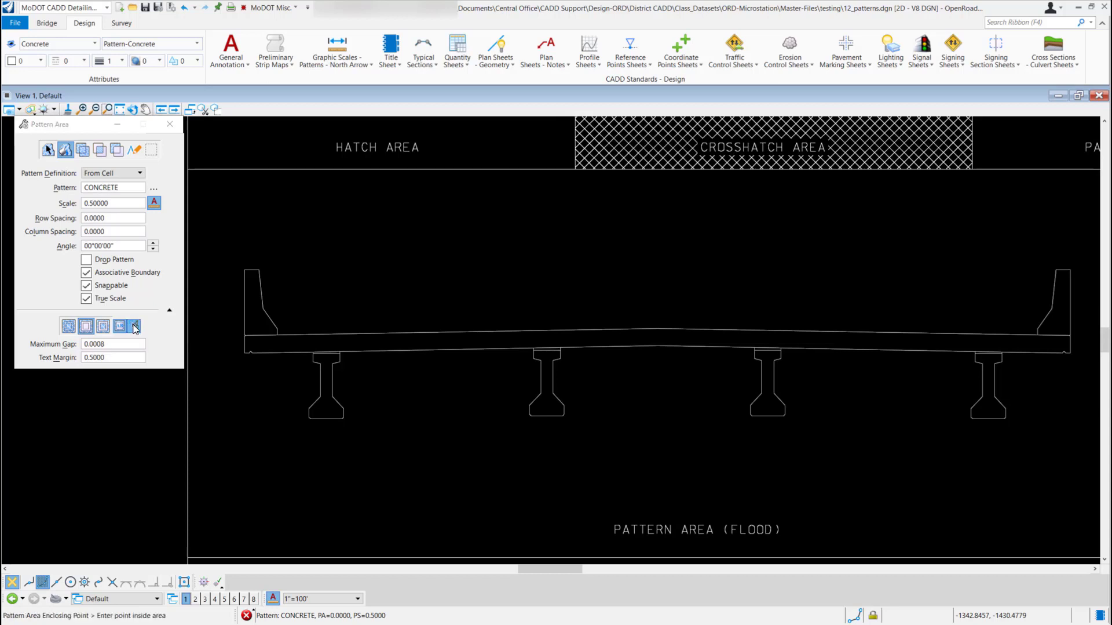
- Flood both barriers, the deck slab and all four girders of the bridge section with the concrete pattern
click(255, 313)
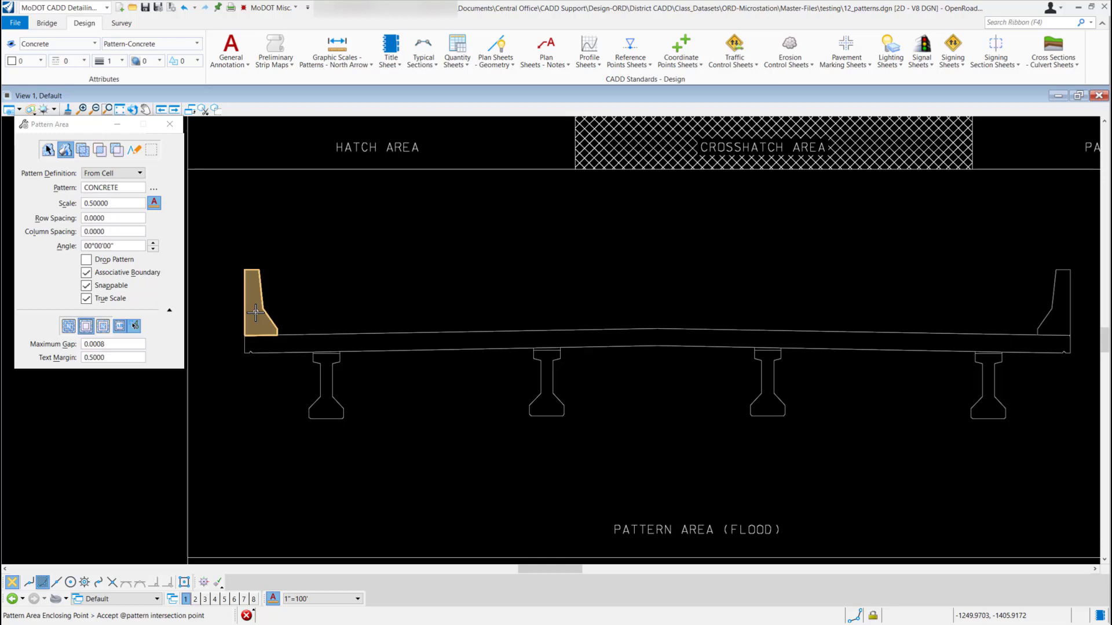
click(310, 343)
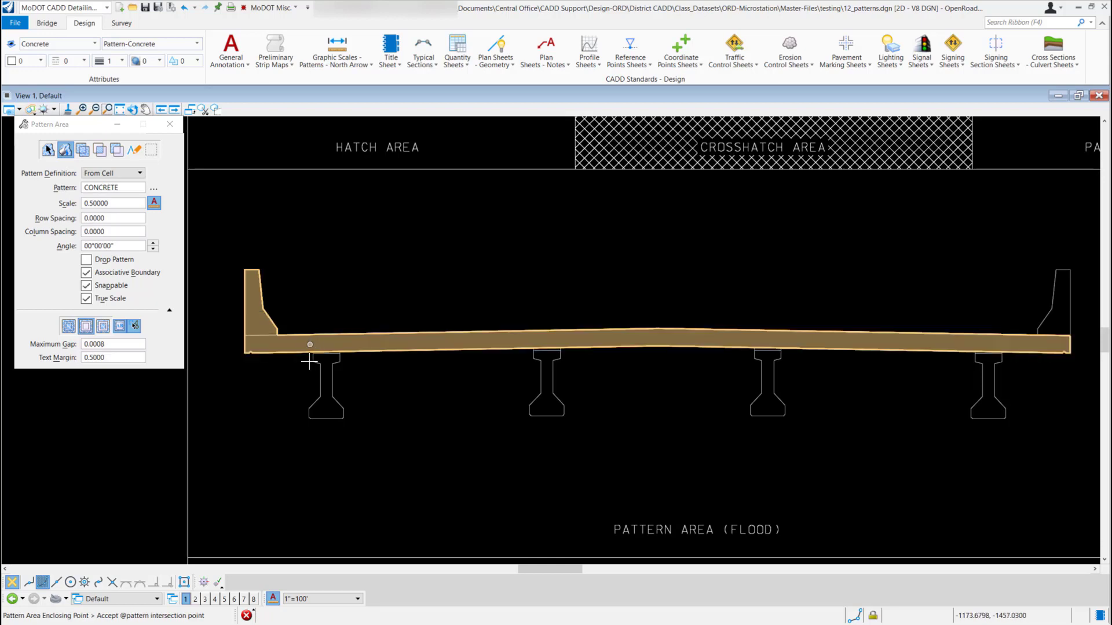
click(325, 408)
click(547, 406)
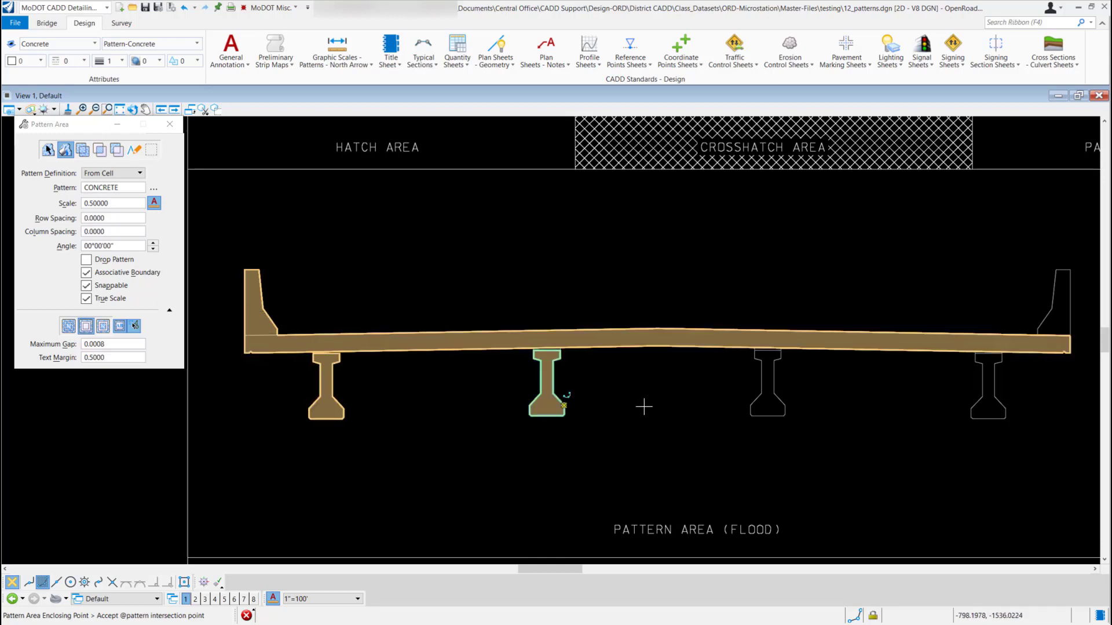
click(774, 405)
click(991, 404)
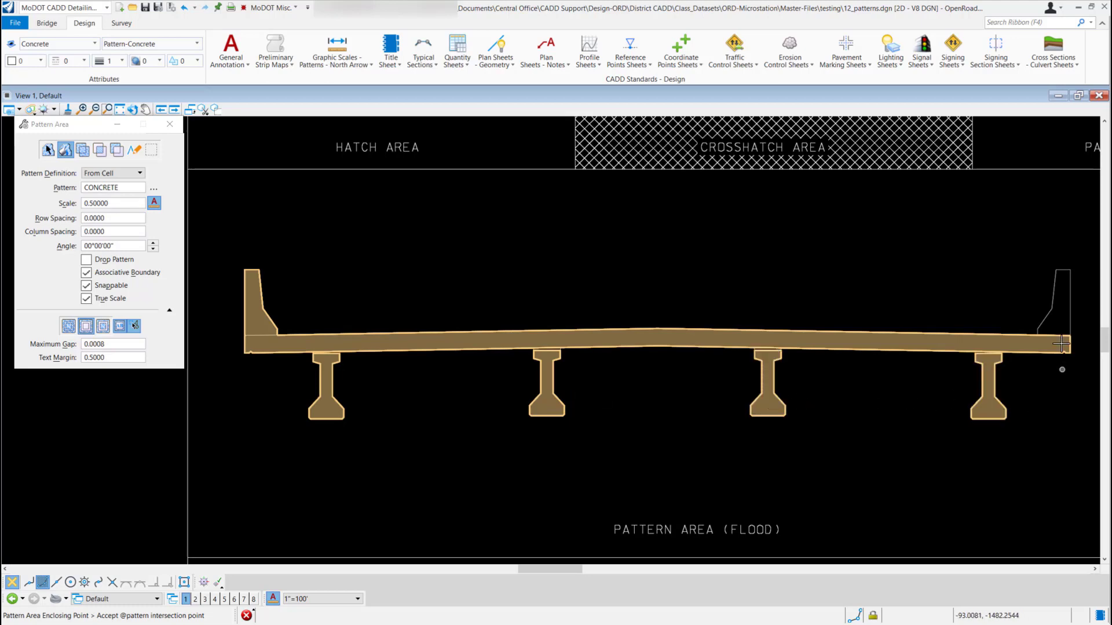
click(1059, 315)
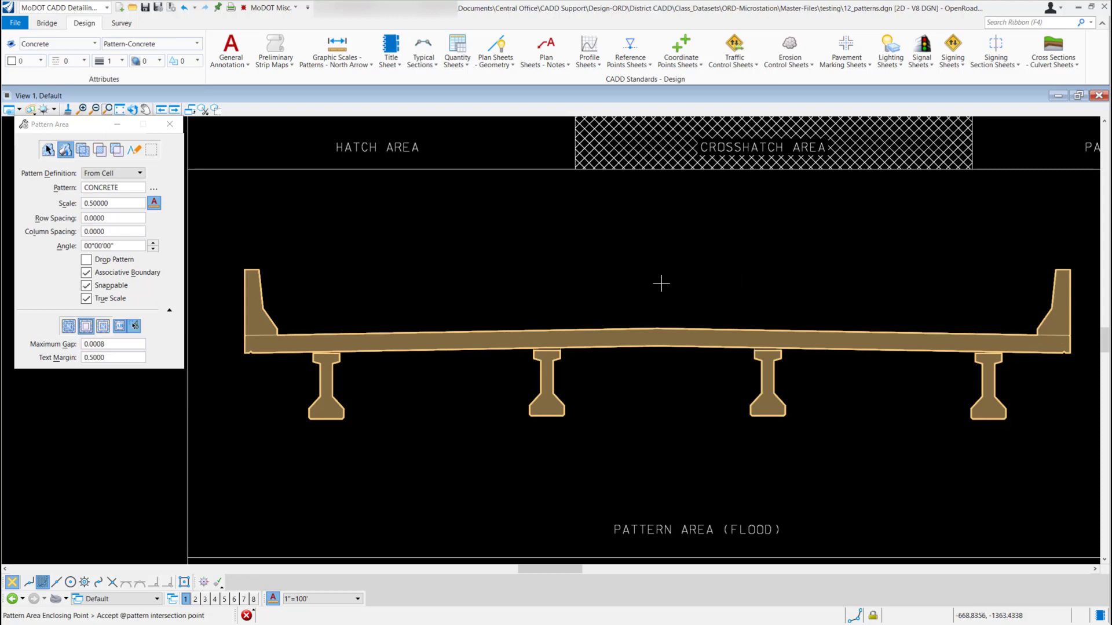
click(661, 283)
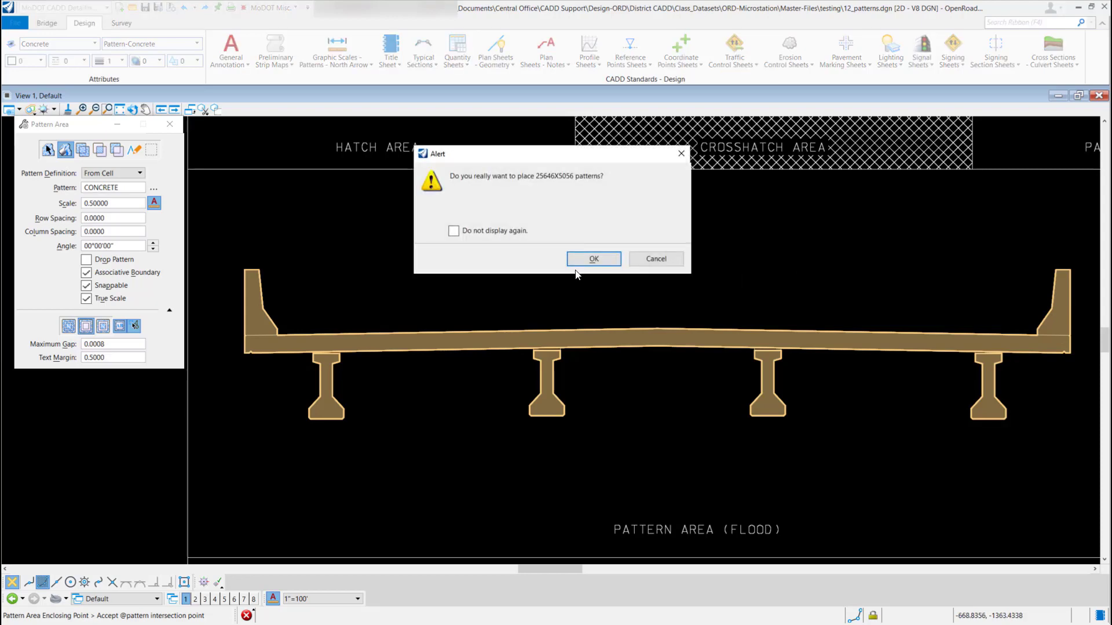
click(594, 259)
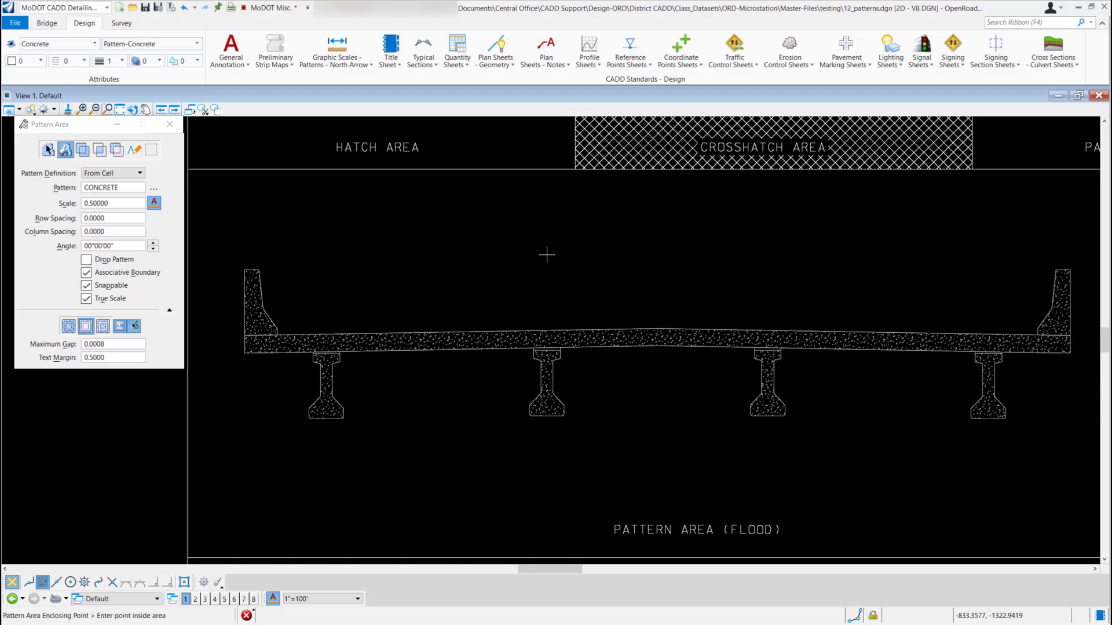
- Start the Swamp area pattern for the culvert drawing above the PATTERN AREA (POINTS) label
click(145, 108)
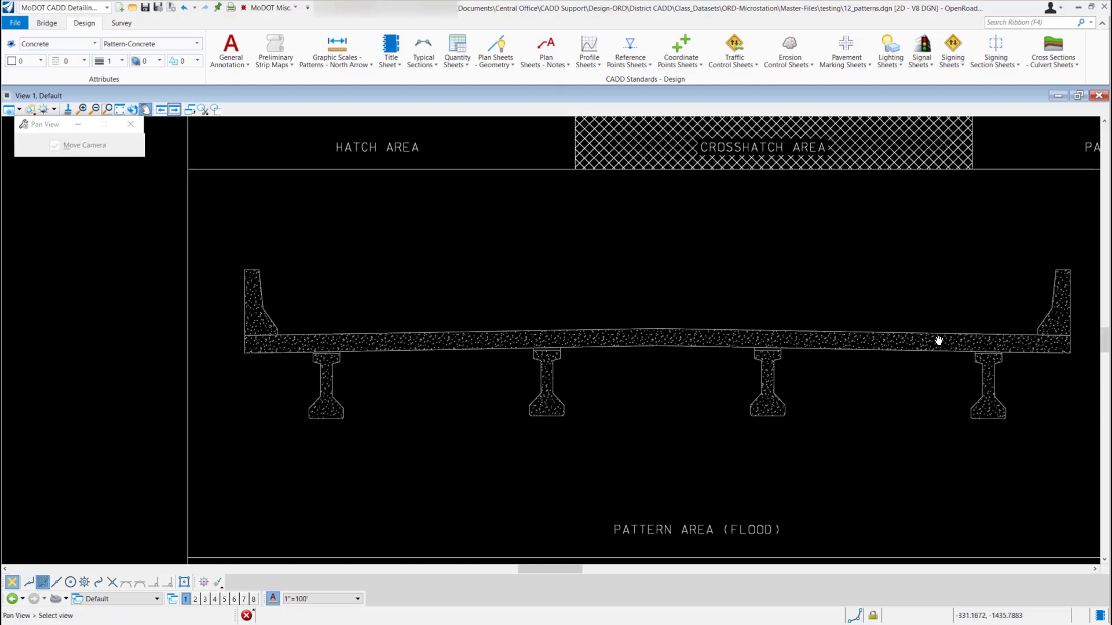
mouse_move(1029, 372)
mouse_down()
mouse_move(120, 354)
mouse_move(3, 333)
mouse_up()
drag(679, 421, 686, 427)
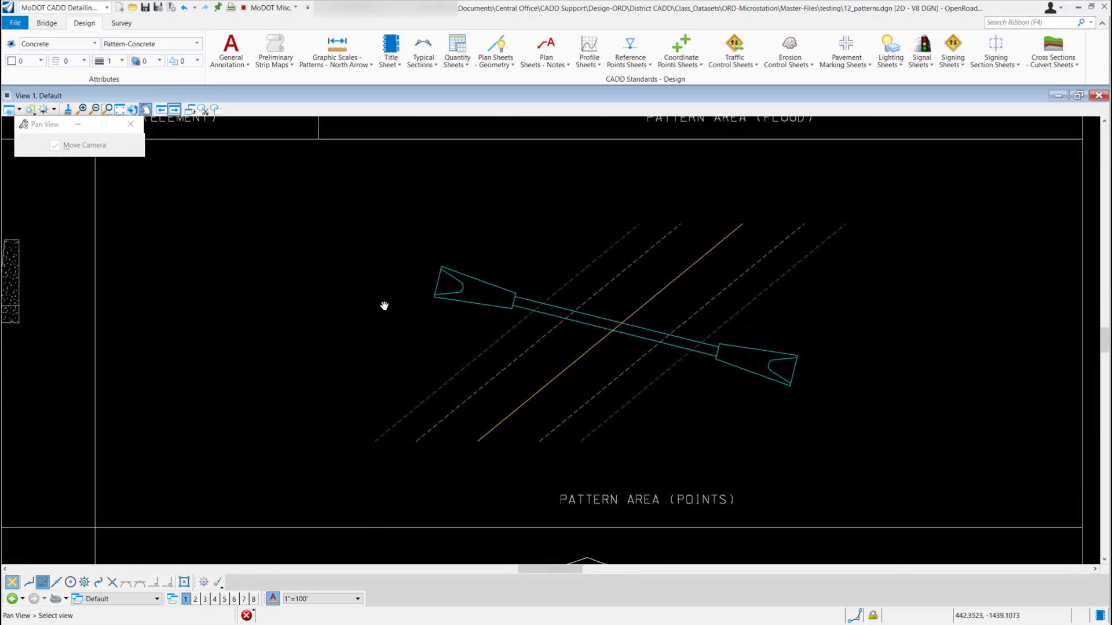
click(355, 69)
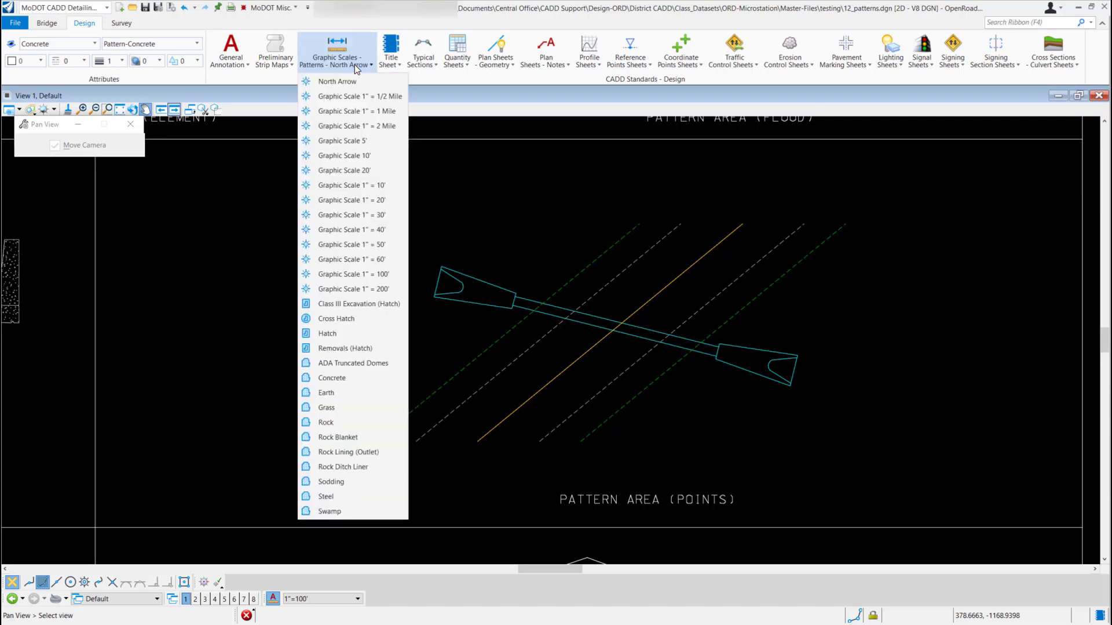
click(226, 179)
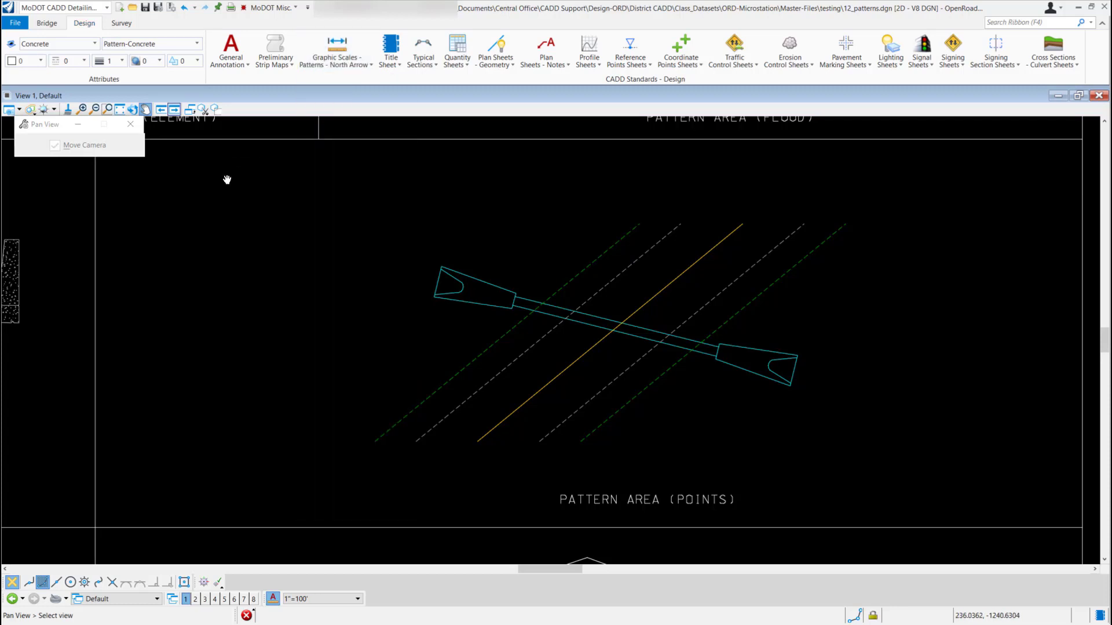
click(334, 59)
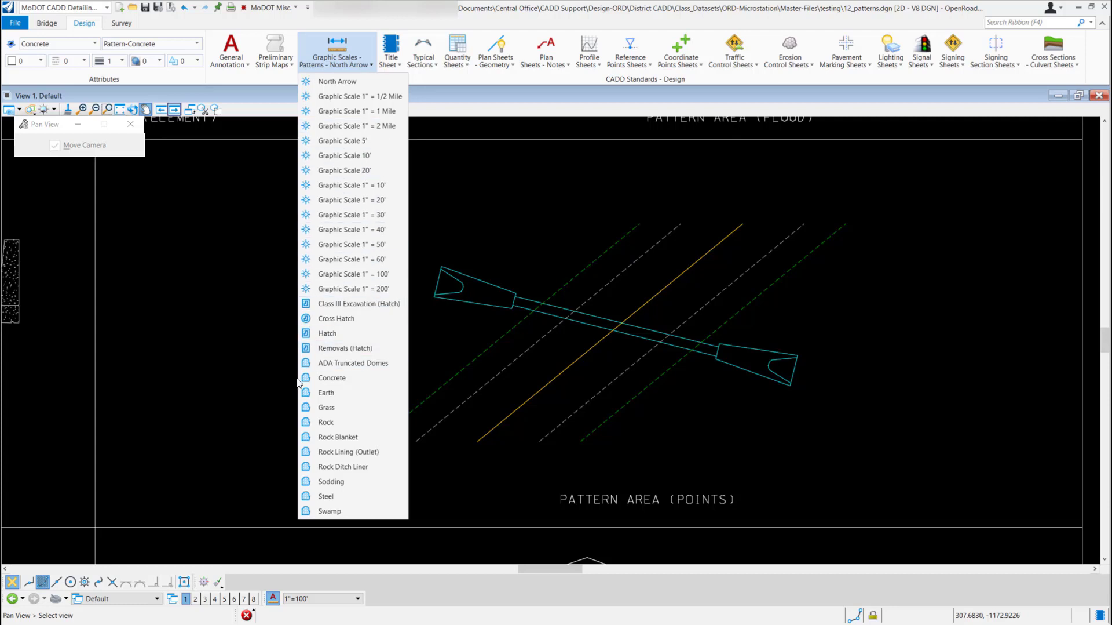
click(364, 512)
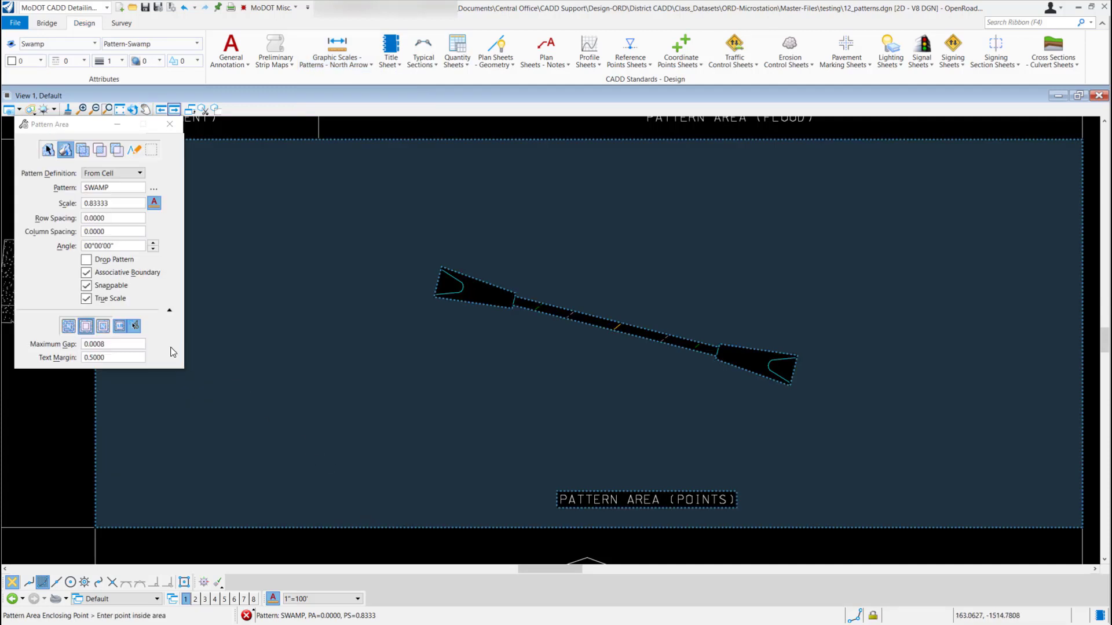
- Turn off Dynamic Area Locate and switch the Swamp pattern to the Points method
click(136, 326)
click(137, 327)
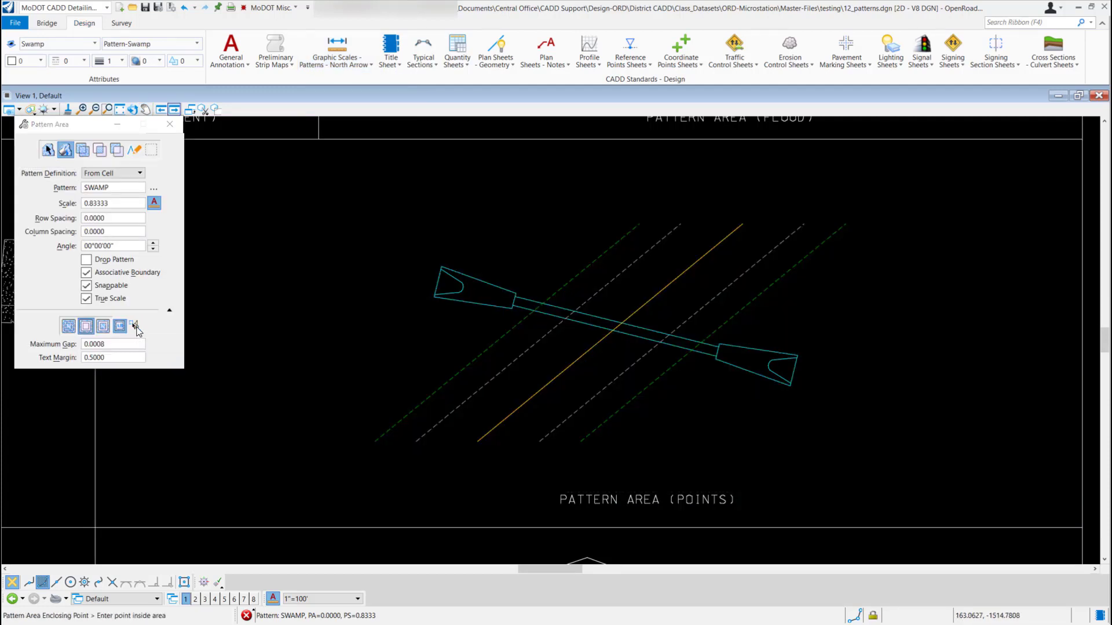
click(135, 150)
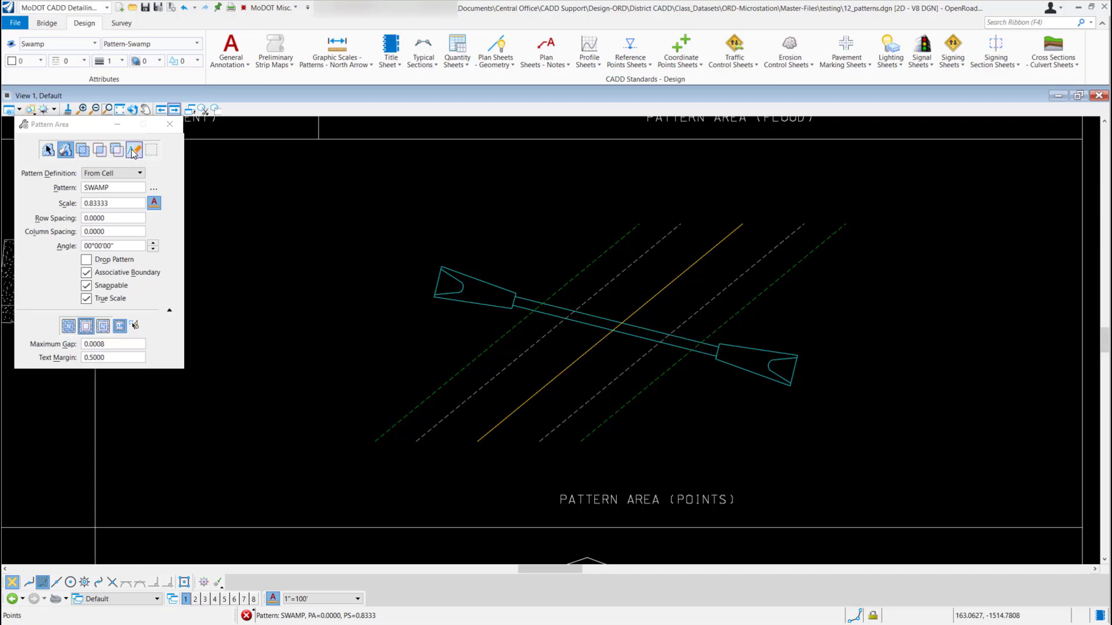
click(135, 151)
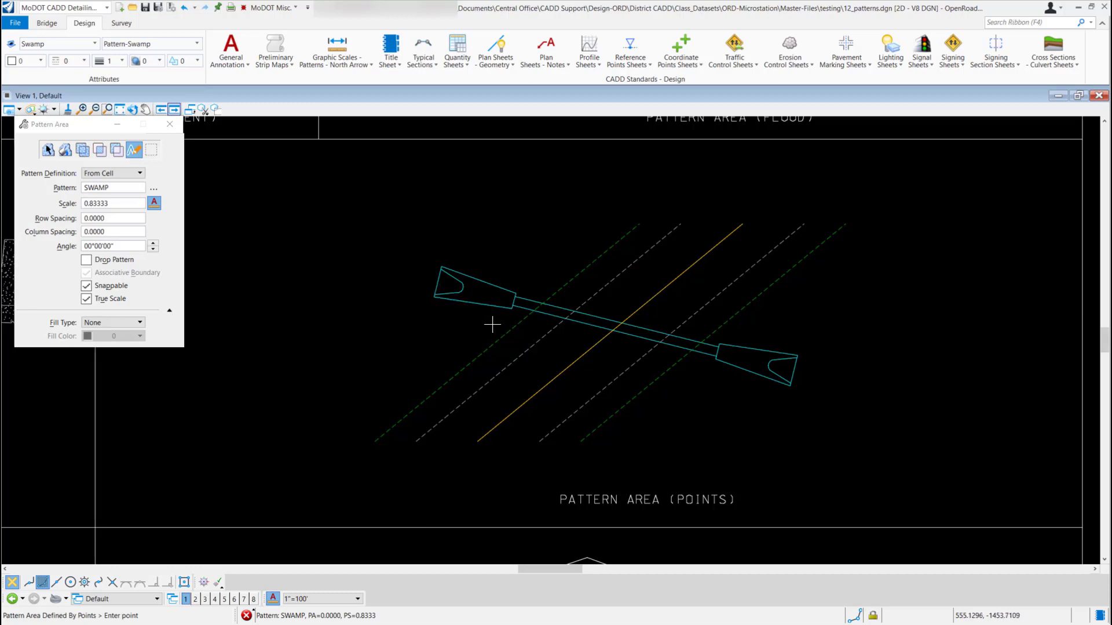
- Outline an irregular polygon of points off the culvert's upper-left end and accept placing the Swamp pattern inside it
click(433, 297)
click(374, 370)
click(274, 434)
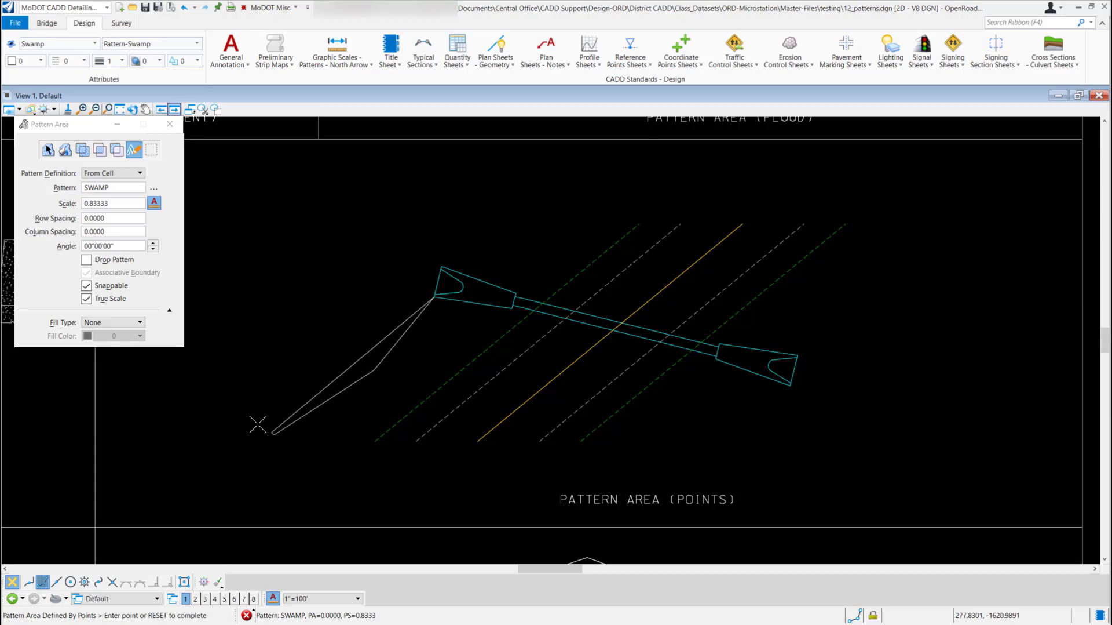
click(253, 377)
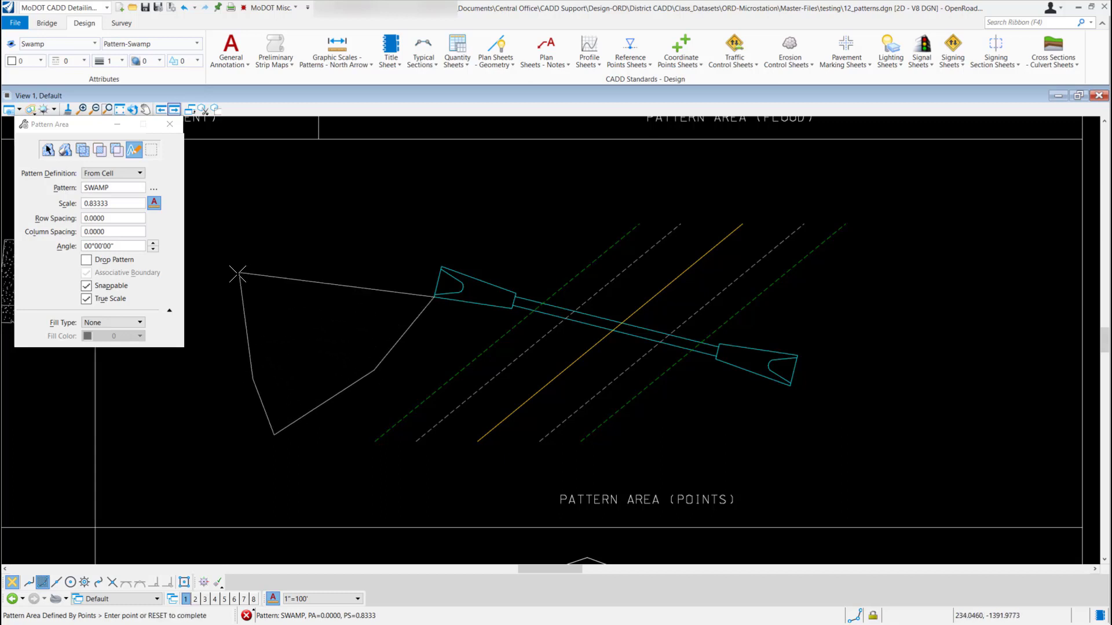
right_click(283, 186)
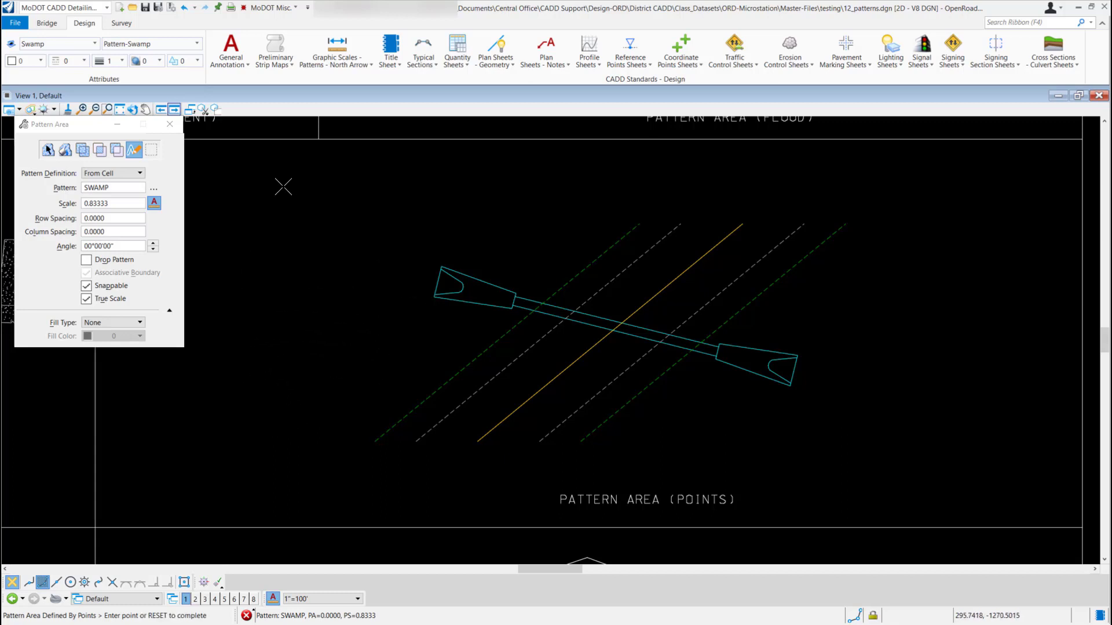
click(377, 150)
click(448, 157)
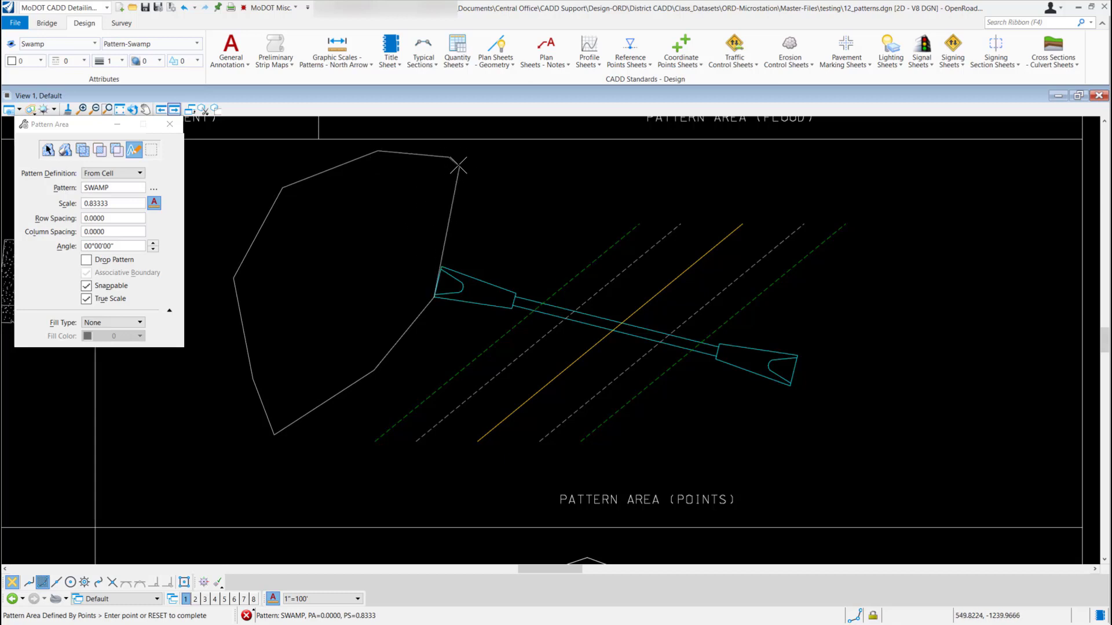
click(444, 266)
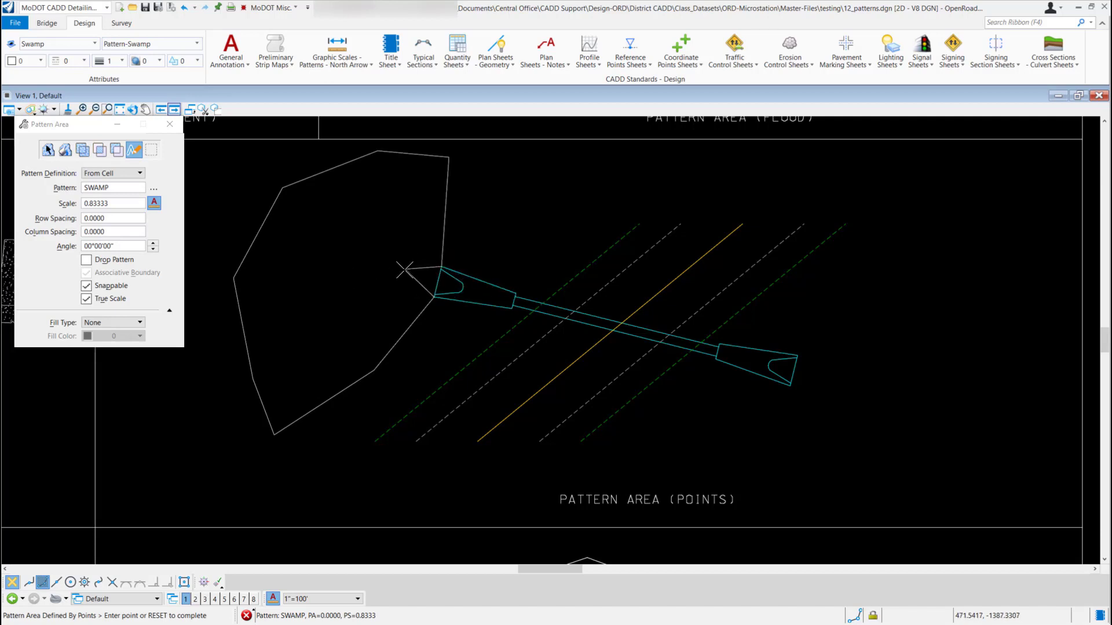
right_click(416, 274)
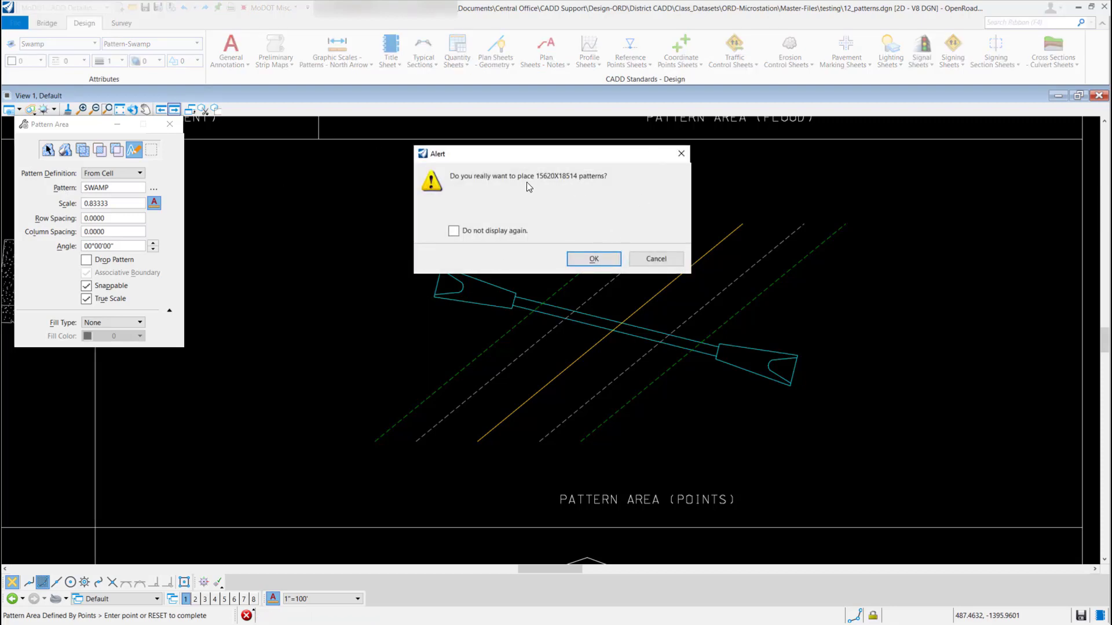
click(584, 263)
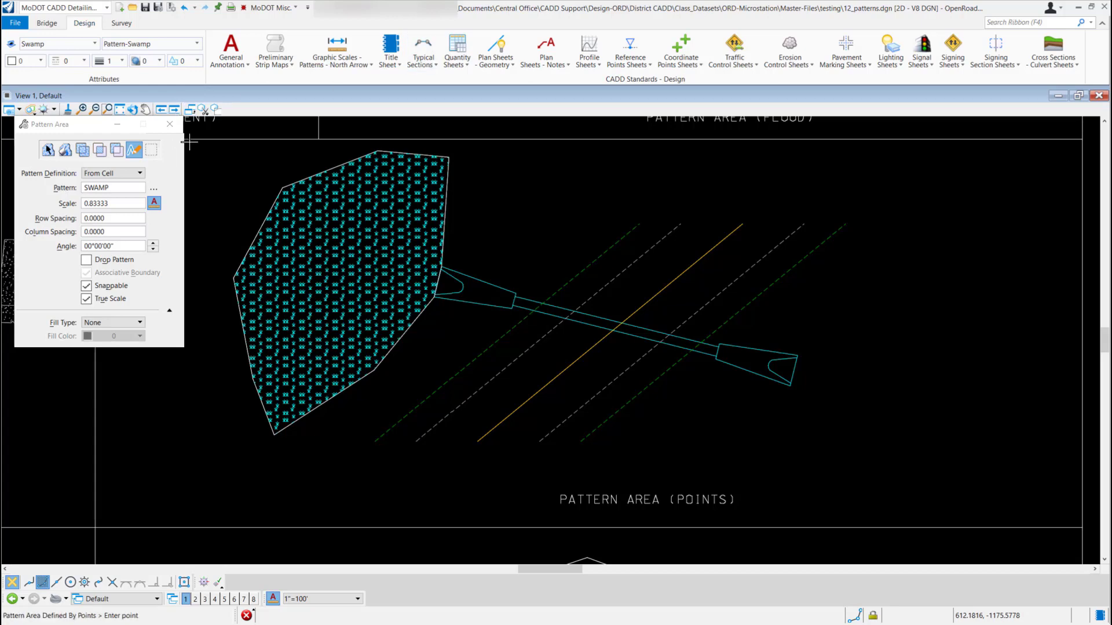
- Choose the Grass pattern for the curved line above the LINEAR PATTERN label
click(120, 109)
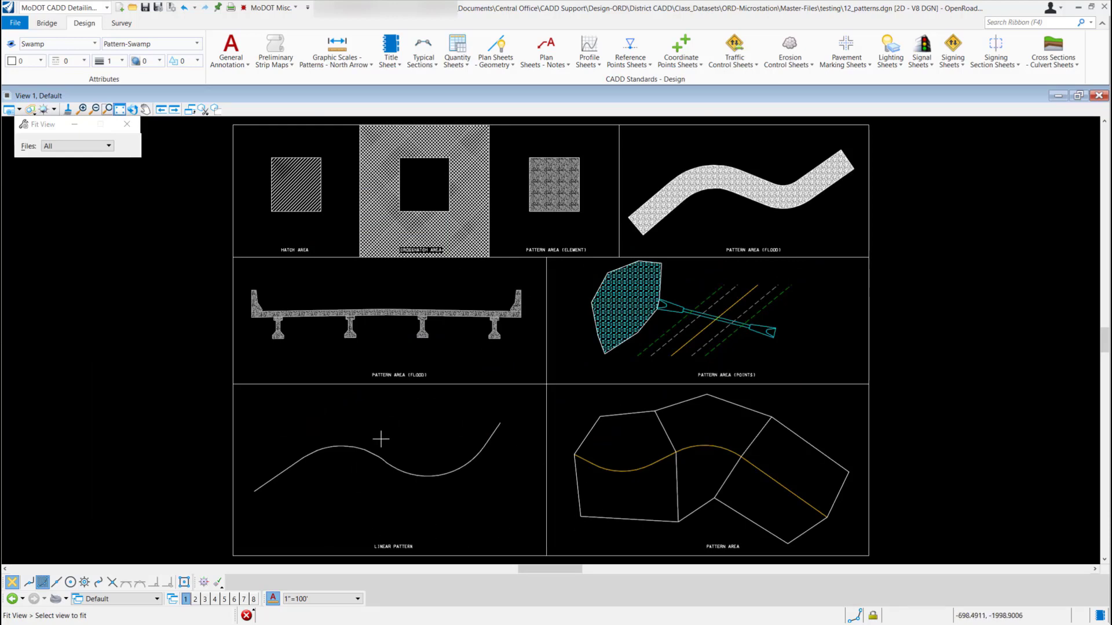
click(107, 109)
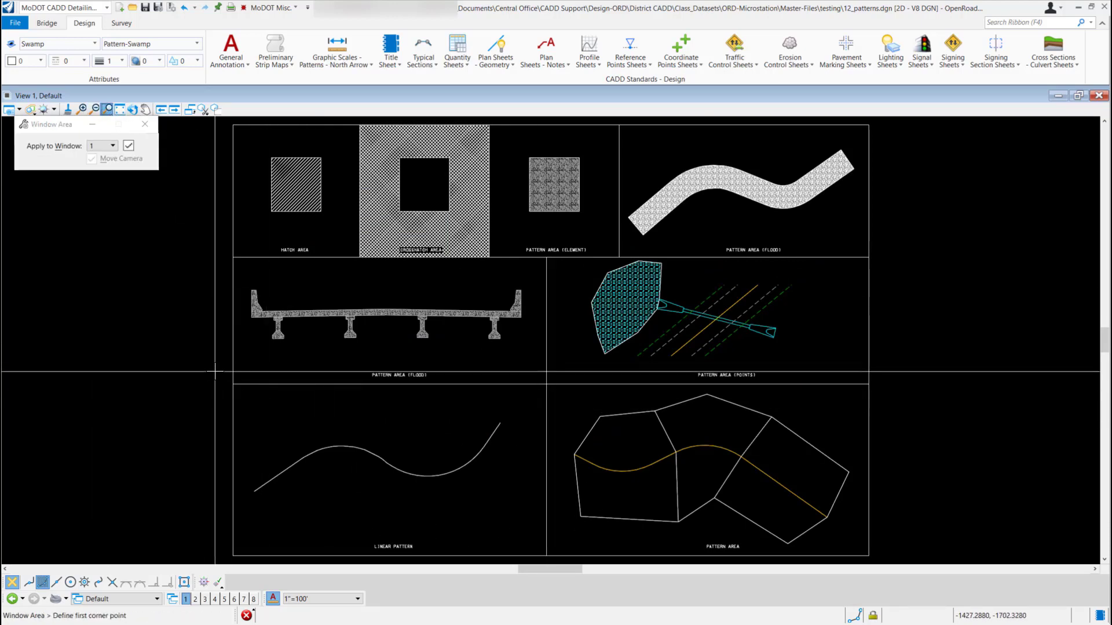
click(215, 372)
click(555, 560)
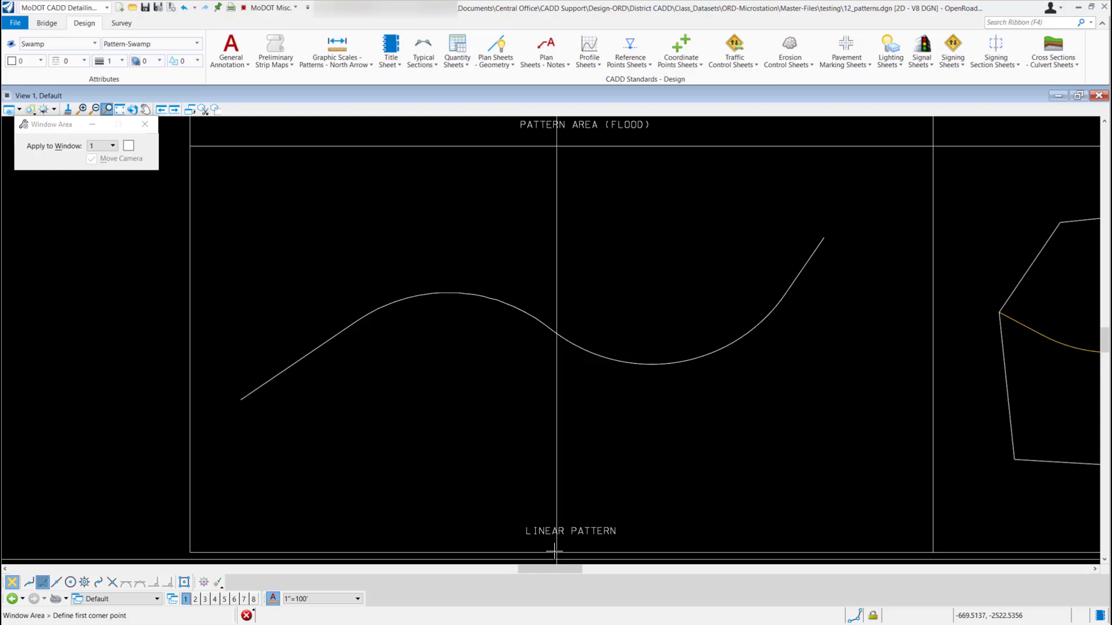
click(337, 43)
click(348, 58)
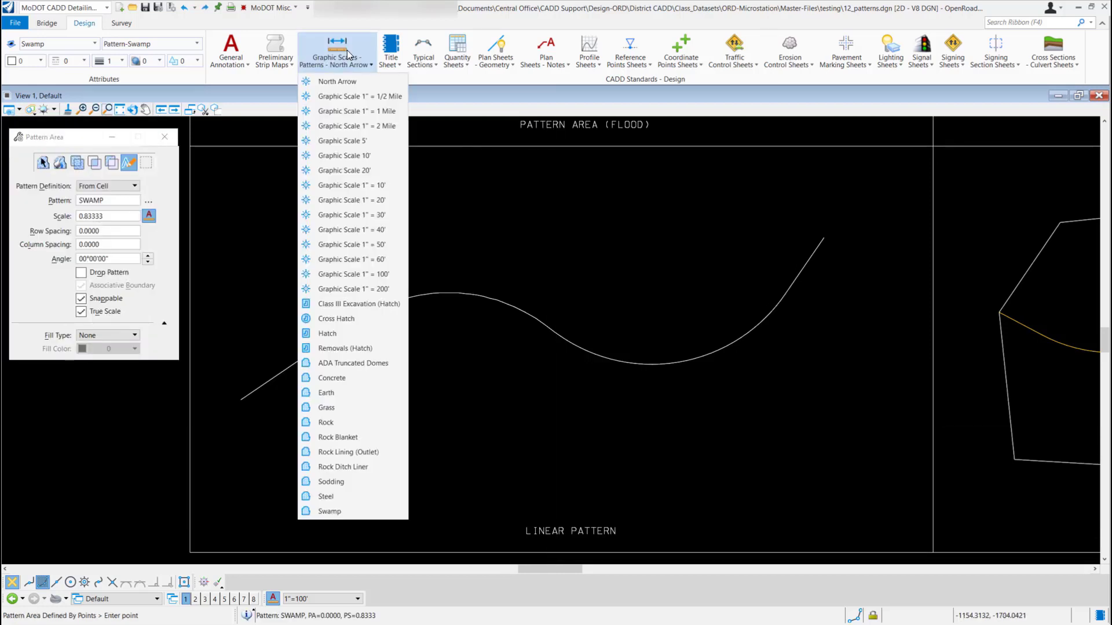
click(383, 410)
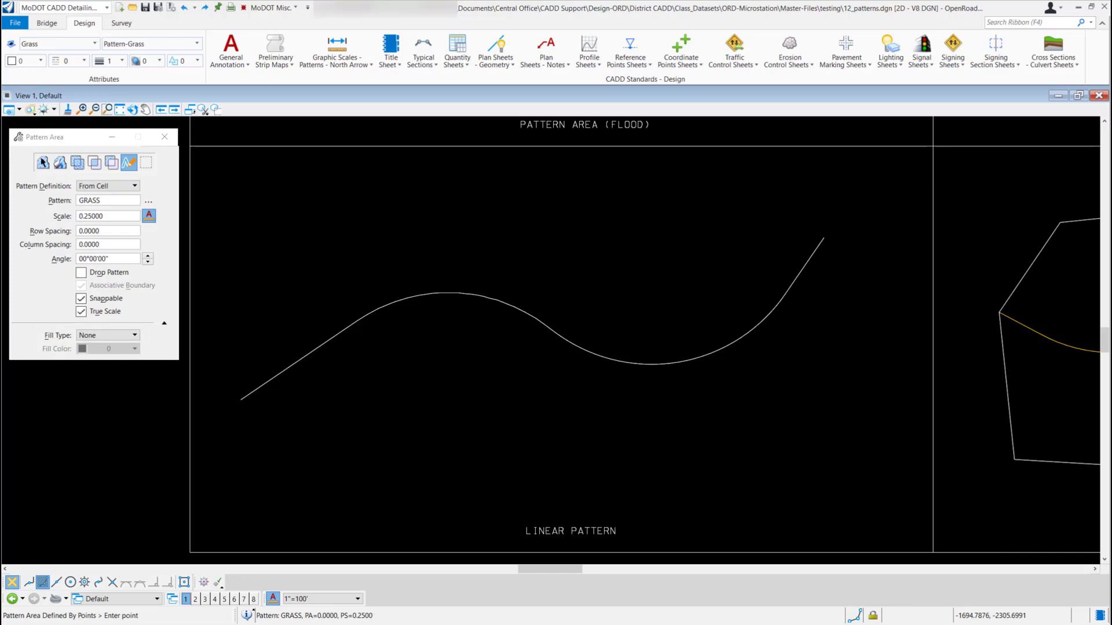
- Locate the Linear Pattern tool in the Drawing workflow, and return to the MoDOT CADD Detailing Standards workflow
click(107, 9)
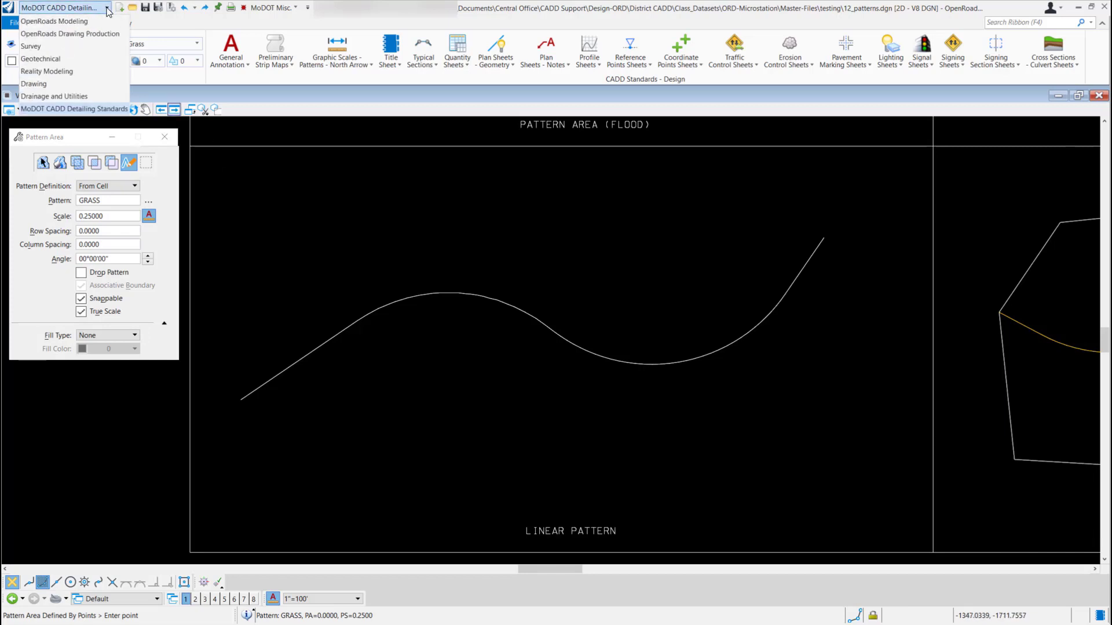
click(90, 85)
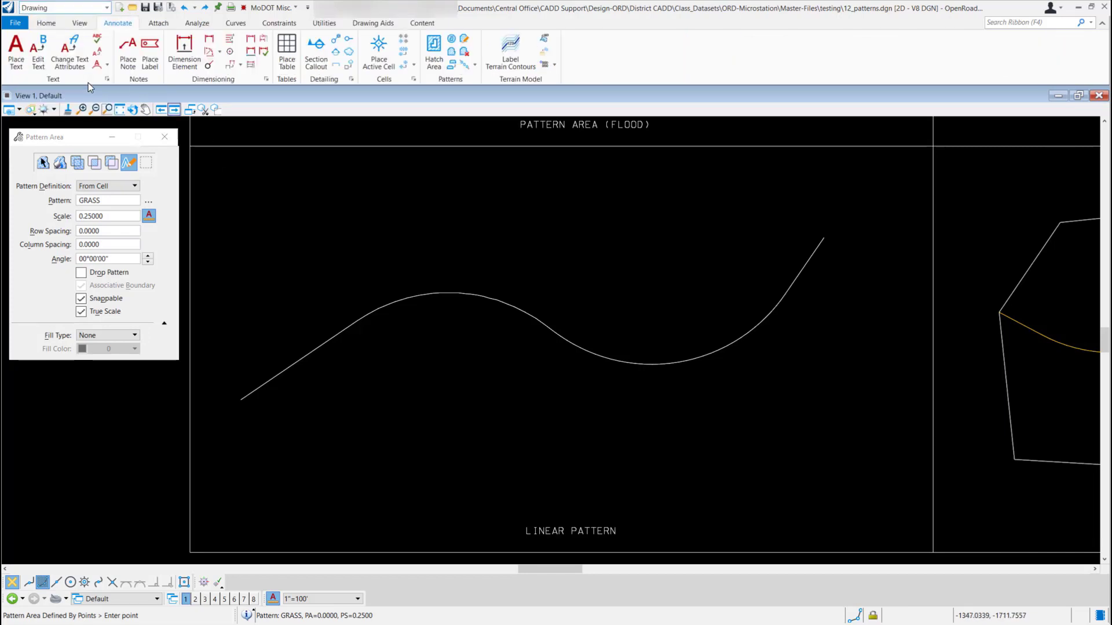
click(476, 66)
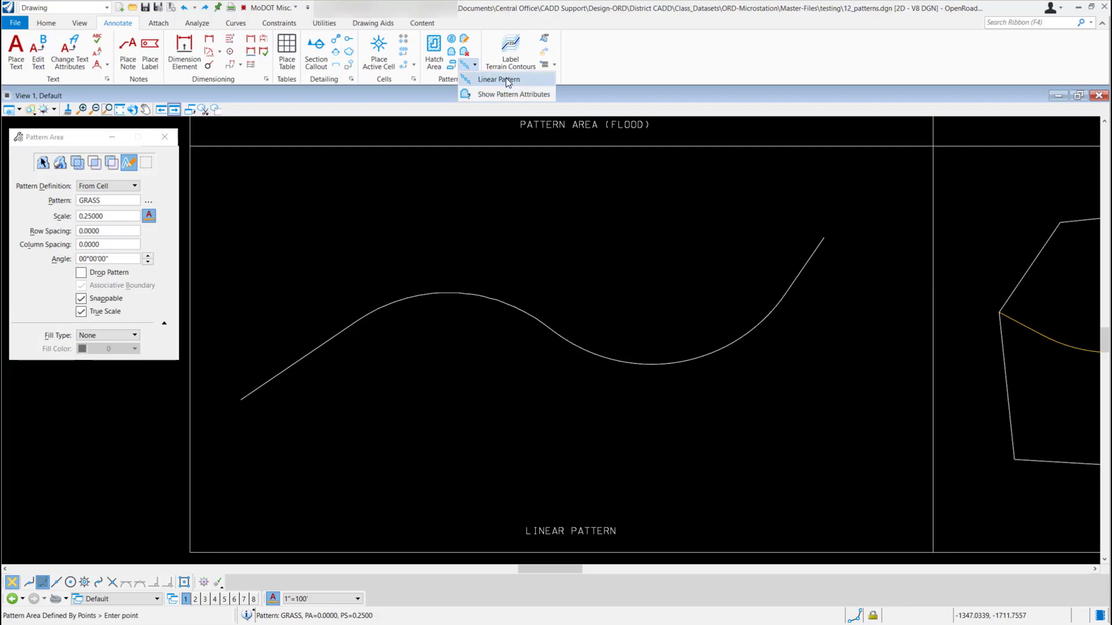
click(107, 7)
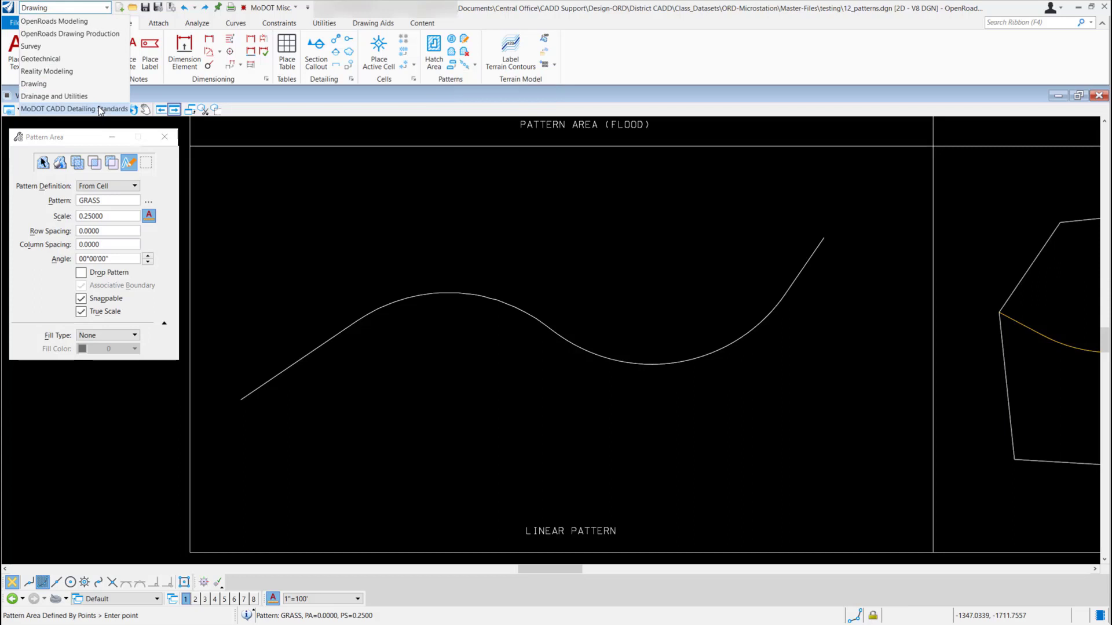
click(101, 109)
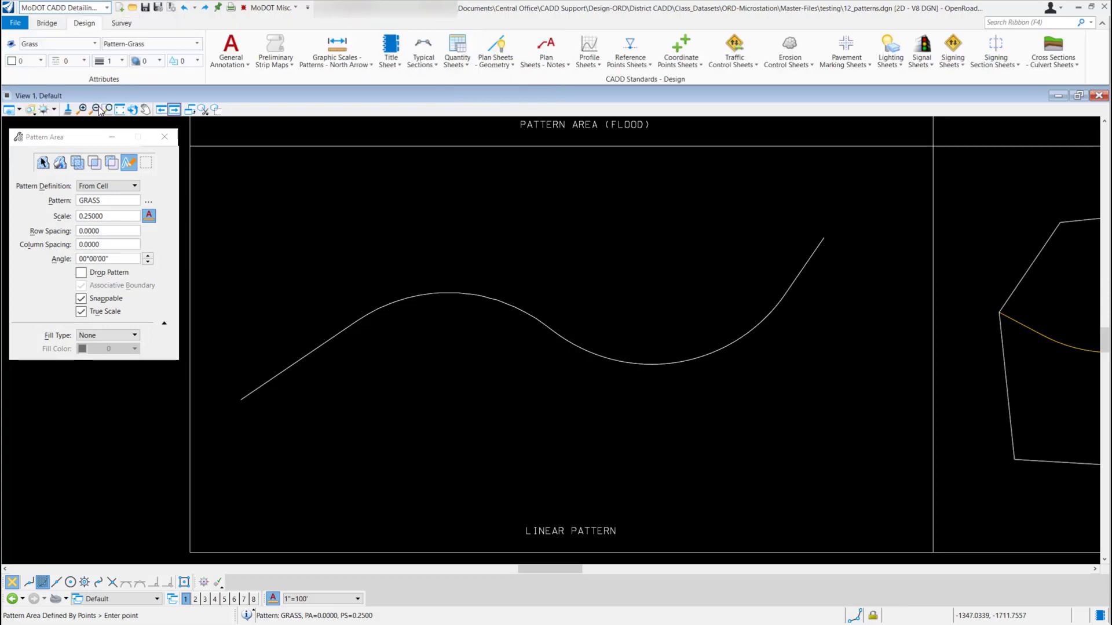
- Apply the GRASS pattern along the curved line above the LINEAR PATTERN label using Linear Pattern with the Truncated cycle
click(296, 8)
mouse_move(280, 82)
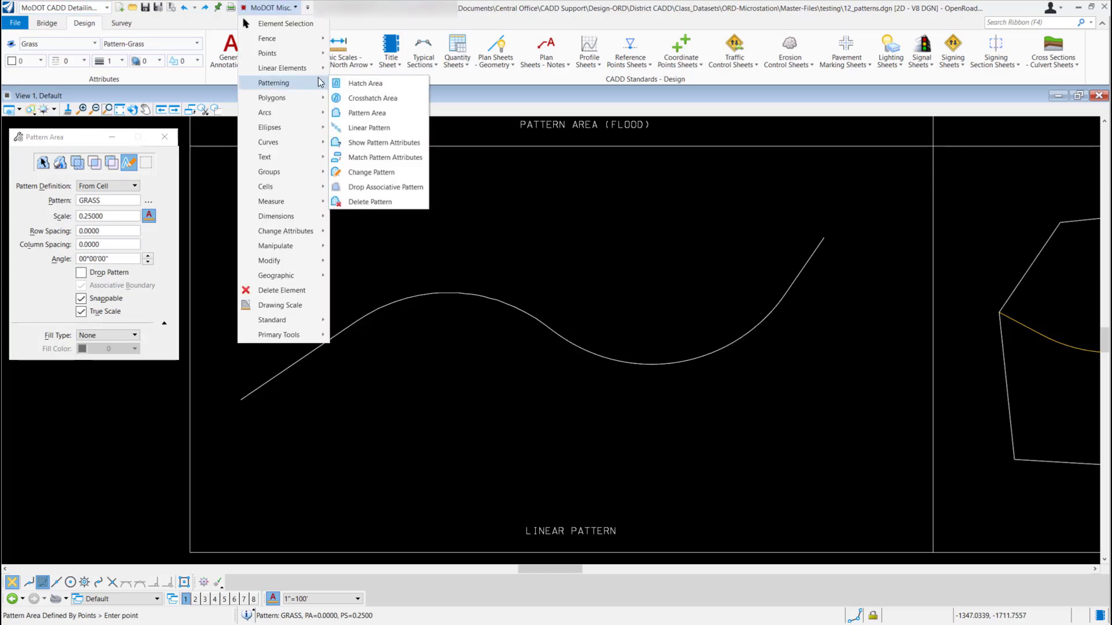
click(377, 128)
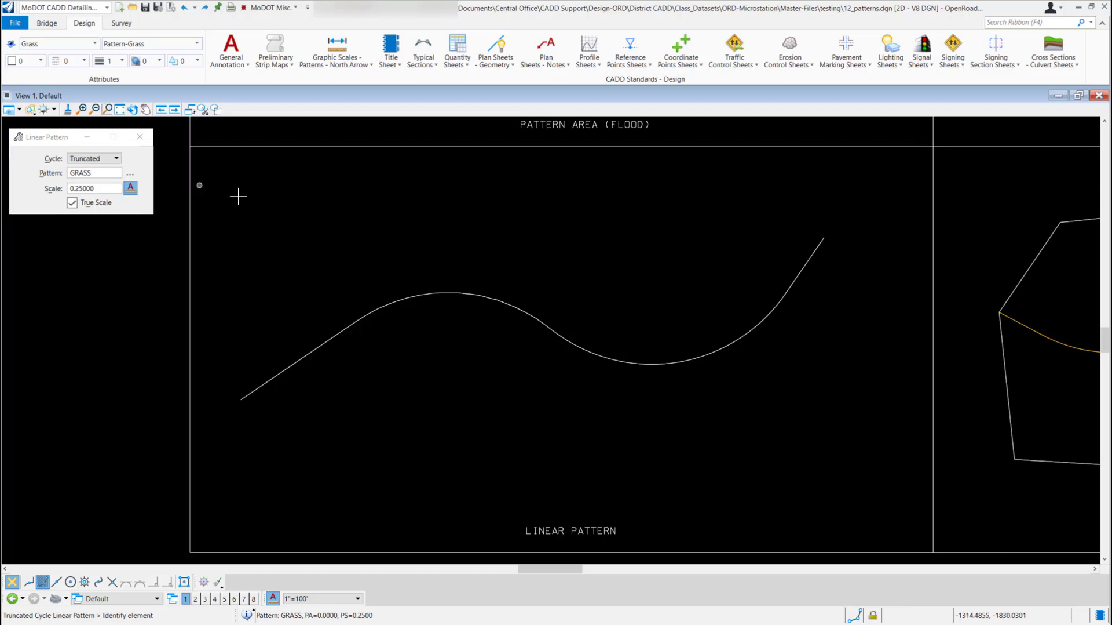
click(331, 338)
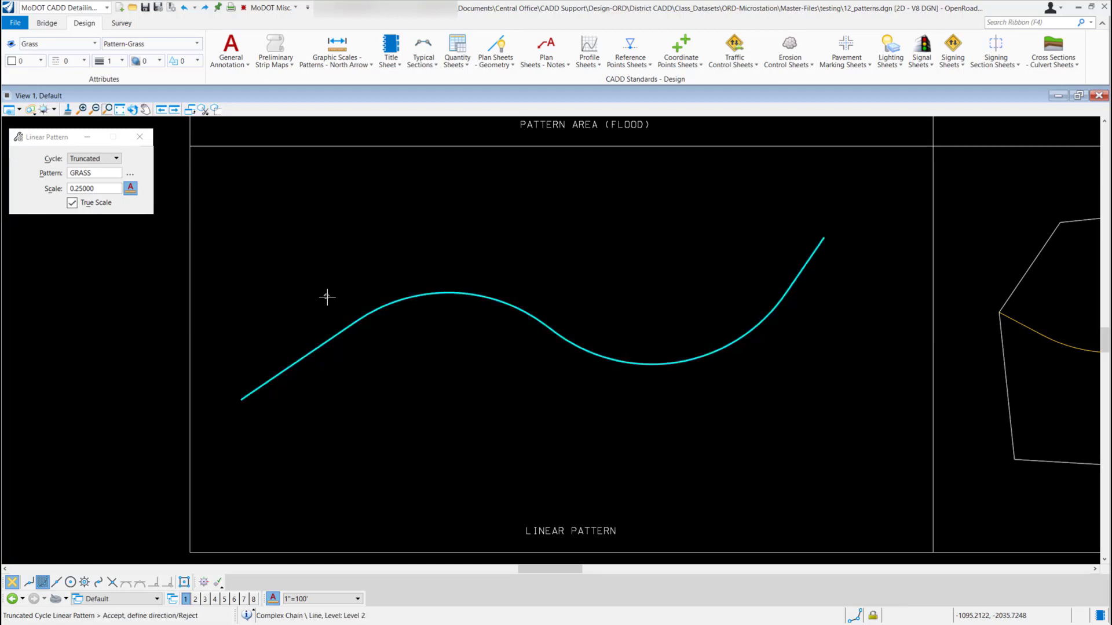
click(348, 295)
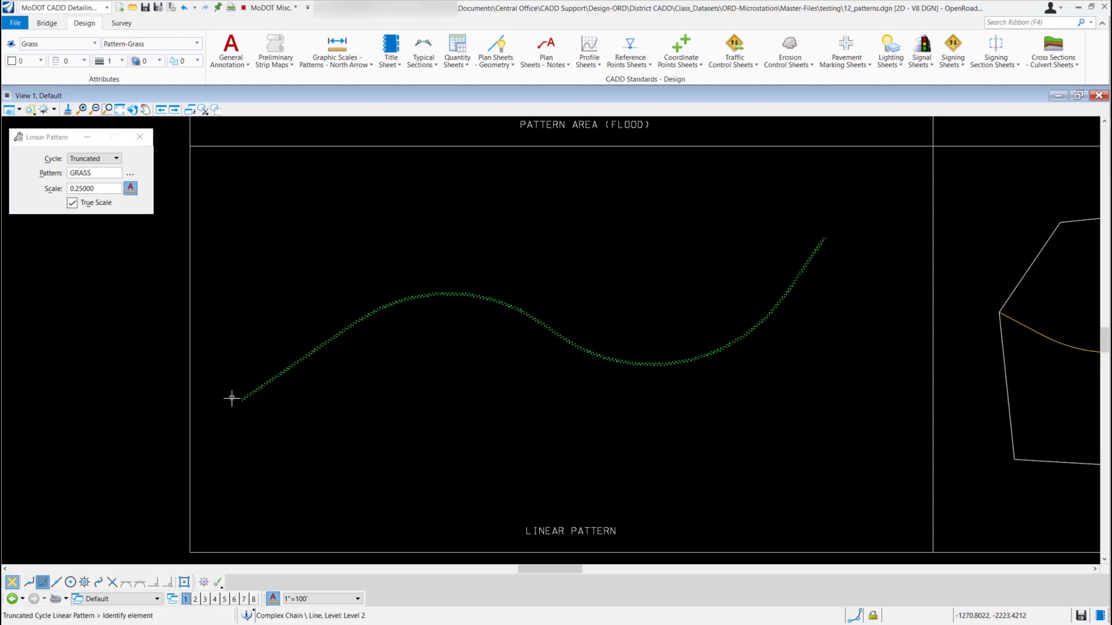
scroll(232, 398, up, 4)
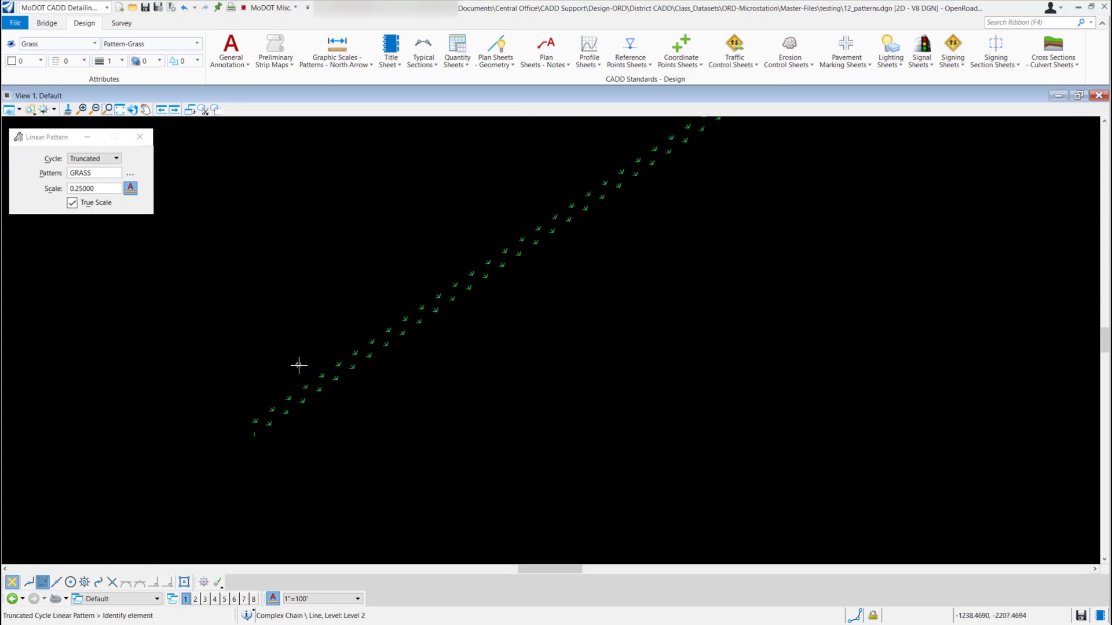